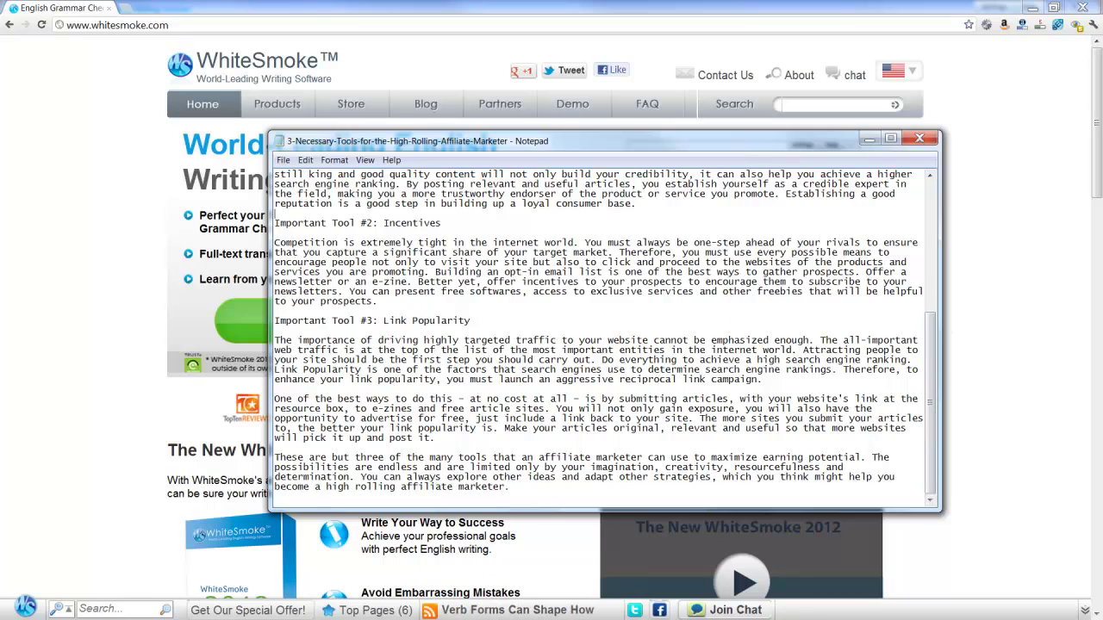
Copy the whole affiliate-marketing article from Notepad and paste it into the WhiteSmoke Writer.
key(F2)
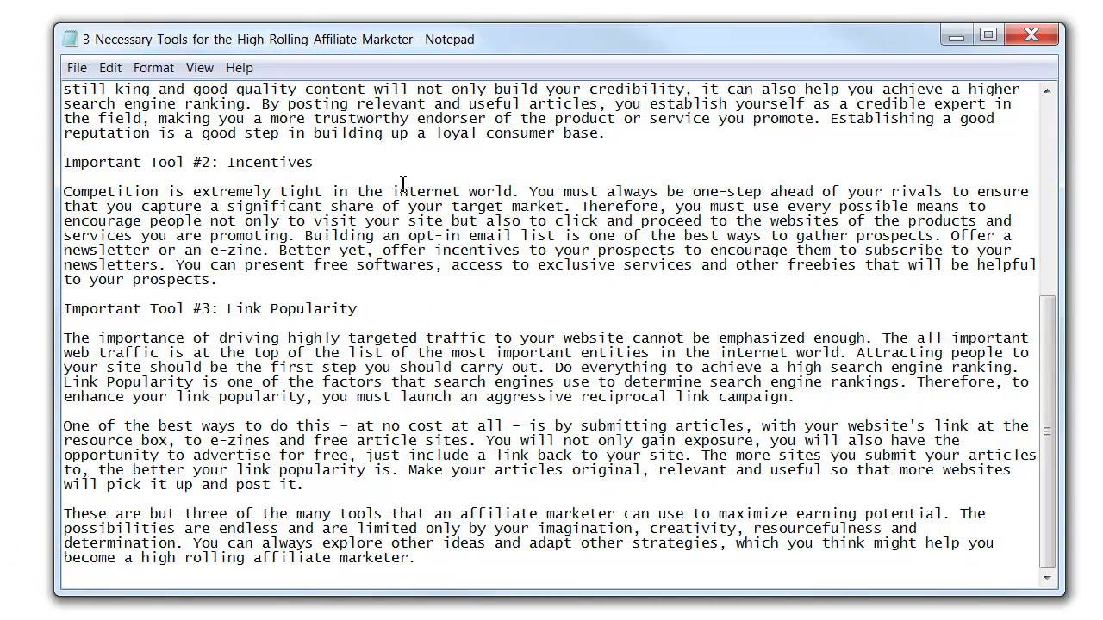
scroll(758, 168, up, 3)
scroll(750, 247, up, 5)
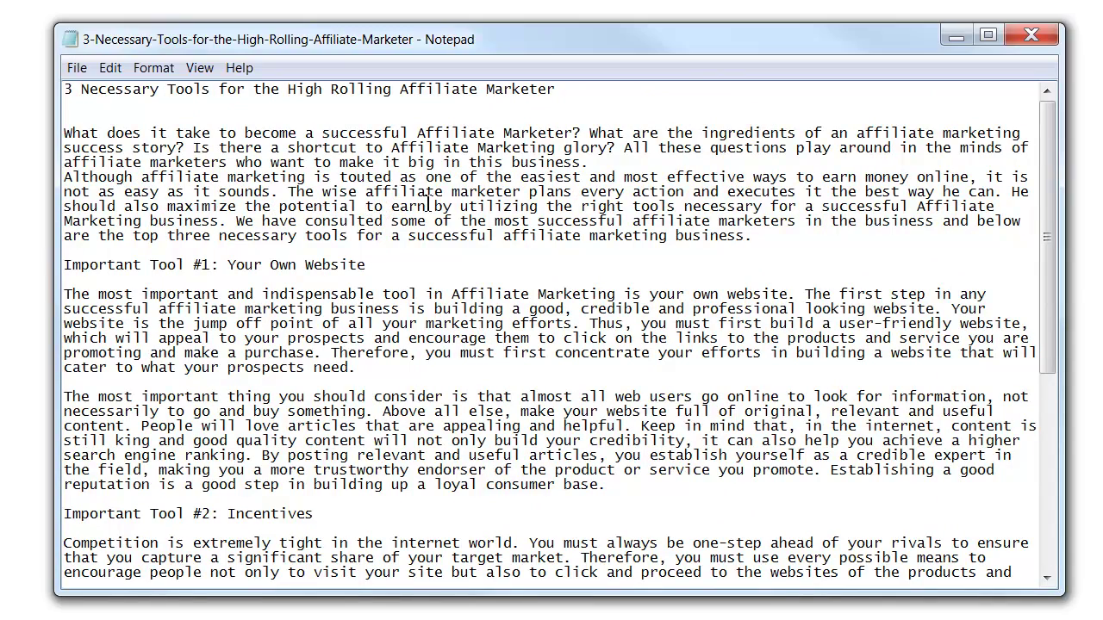
key(ctrl+a)
right_click(351, 237)
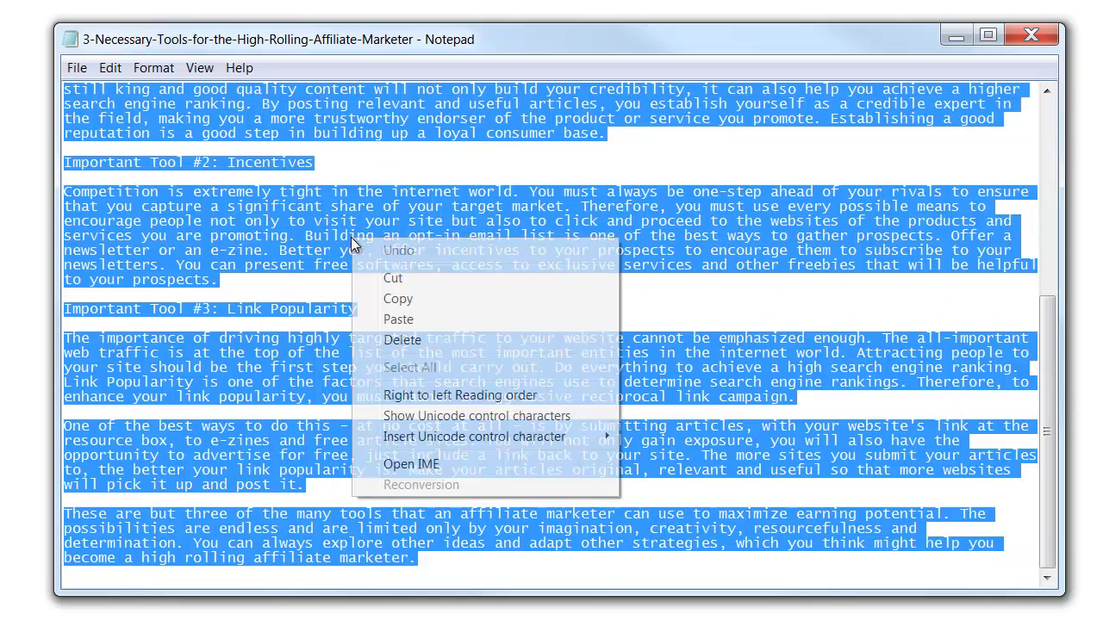
click(398, 299)
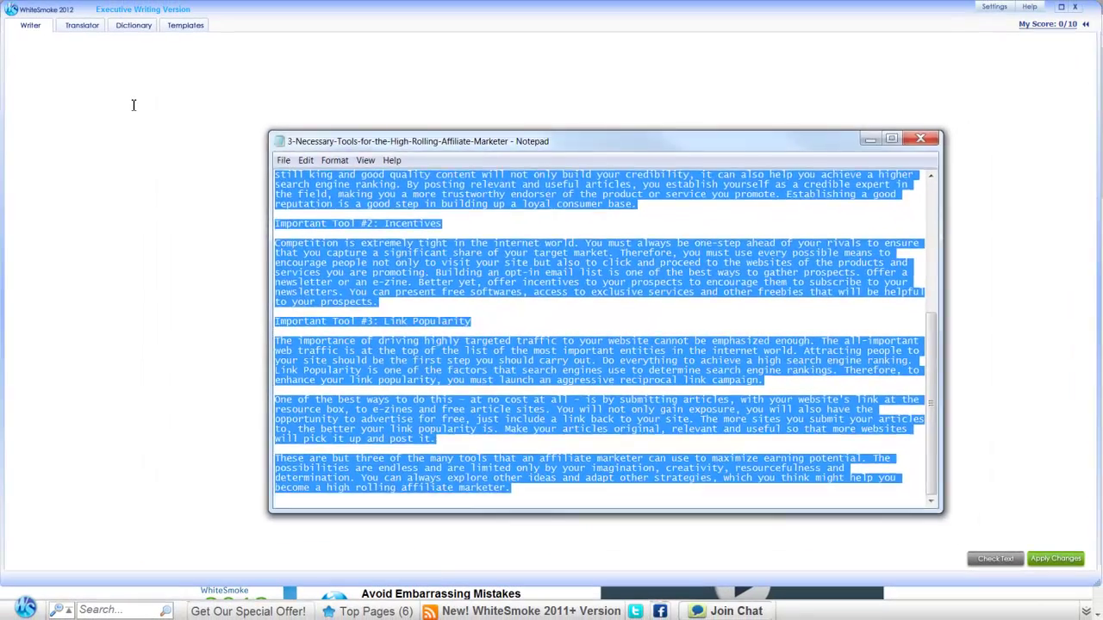
right_click(150, 111)
click(194, 137)
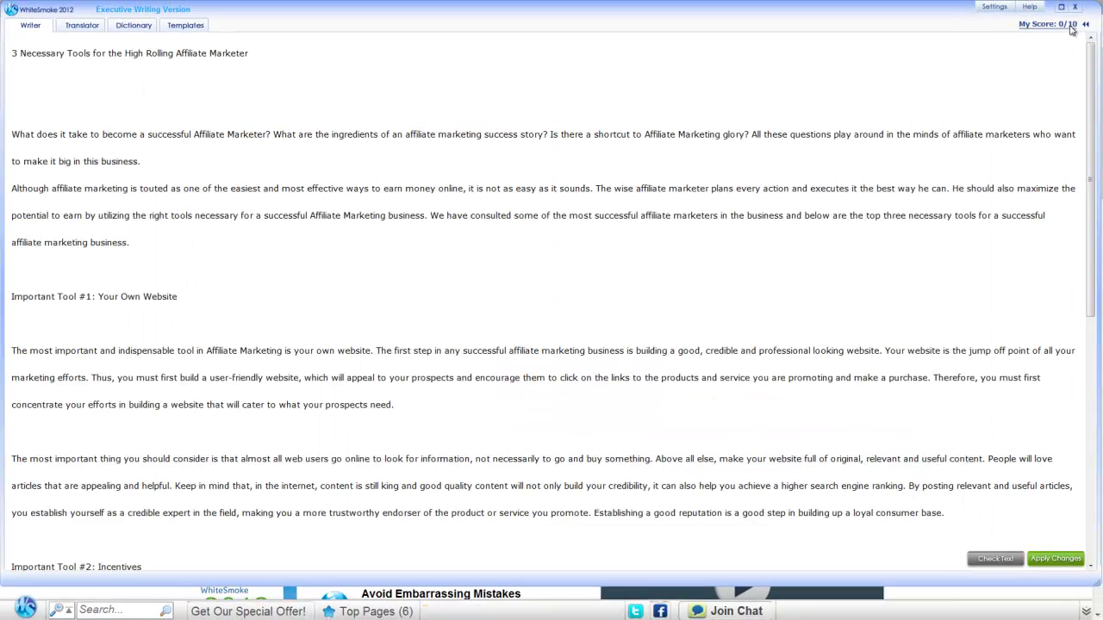
Run Check Text on the article to get suggestions and its 8/10 score.
click(1072, 26)
click(991, 560)
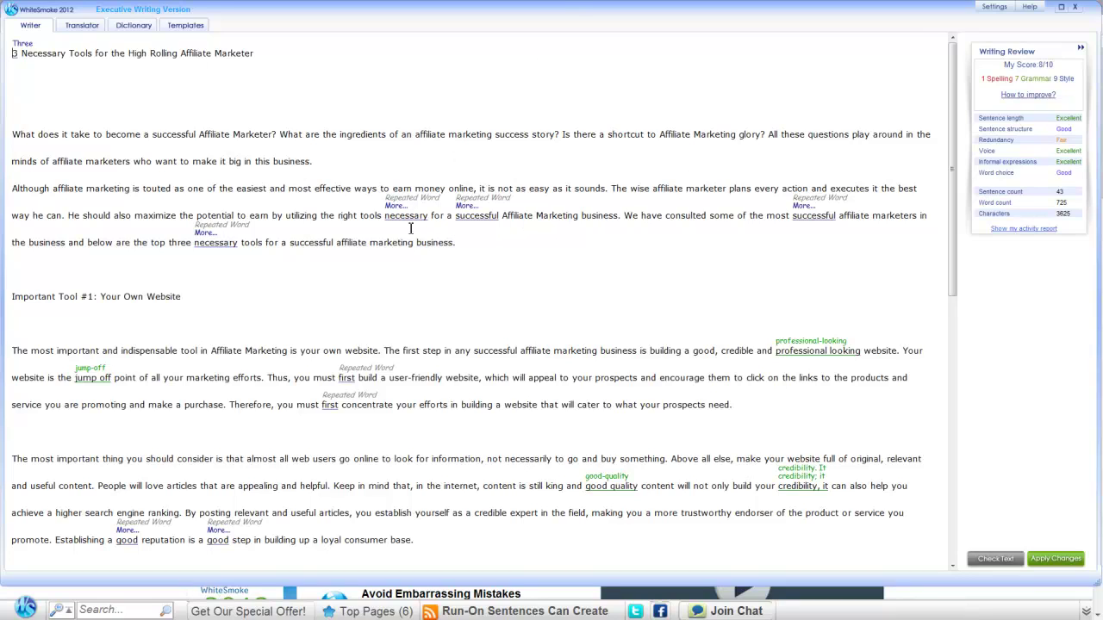
mouse_move(215, 243)
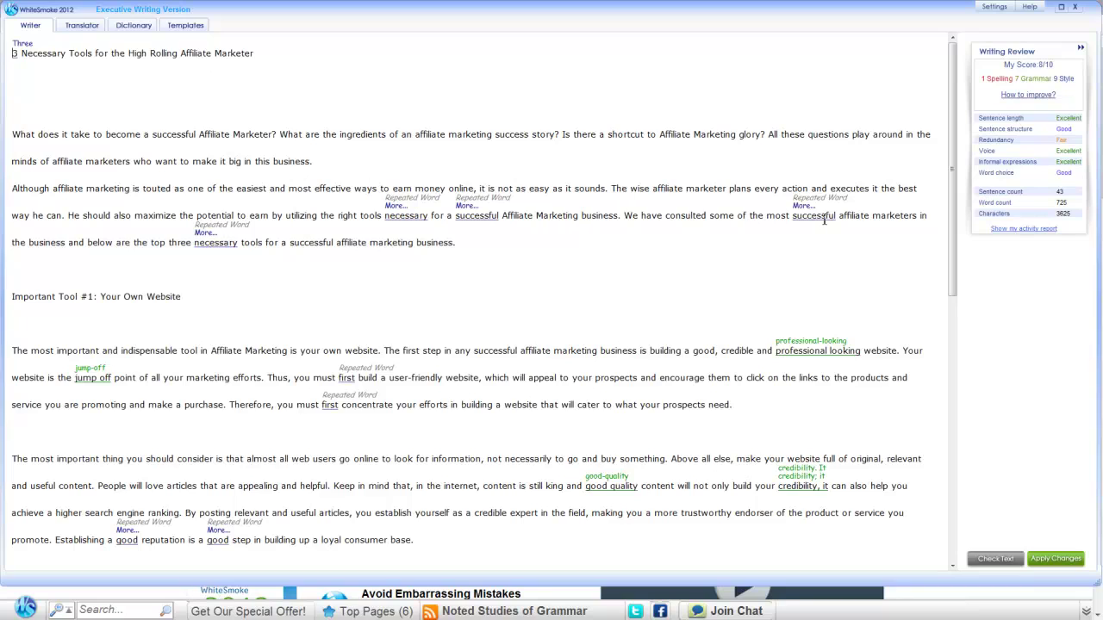
Replace 'necessary' with 'needed' and 'successful' with 'prosperous' in the tools sentence.
click(394, 208)
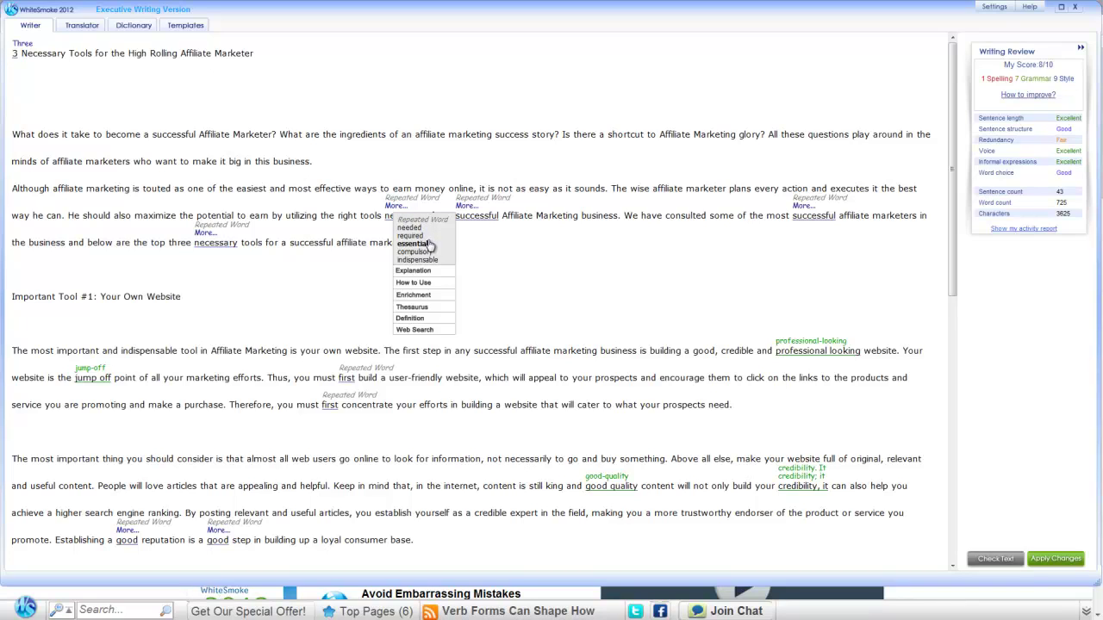
click(418, 228)
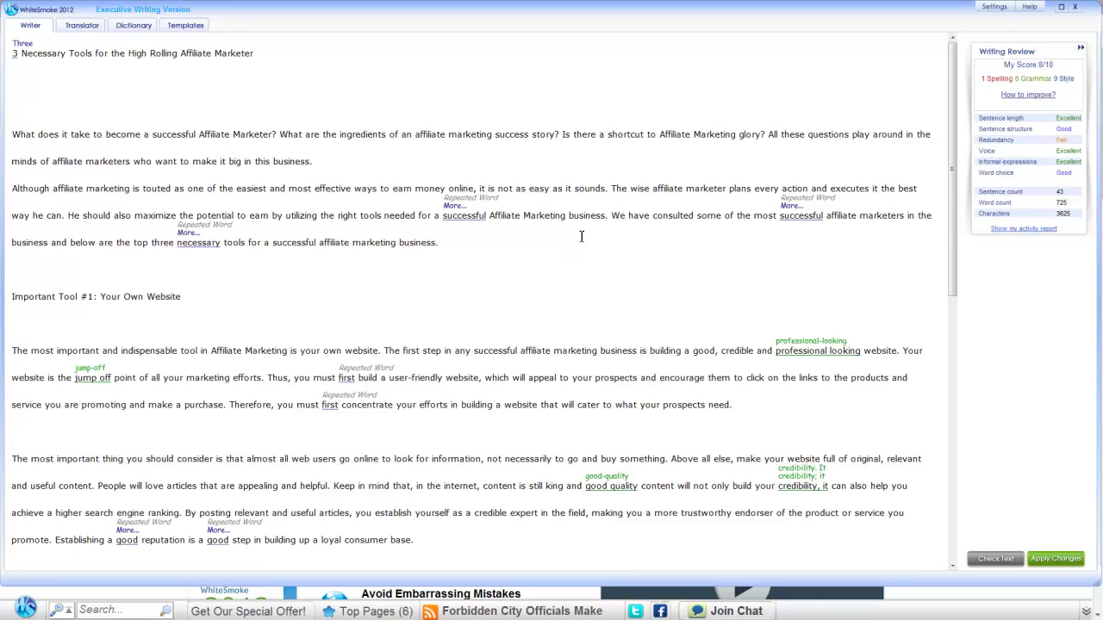
click(449, 211)
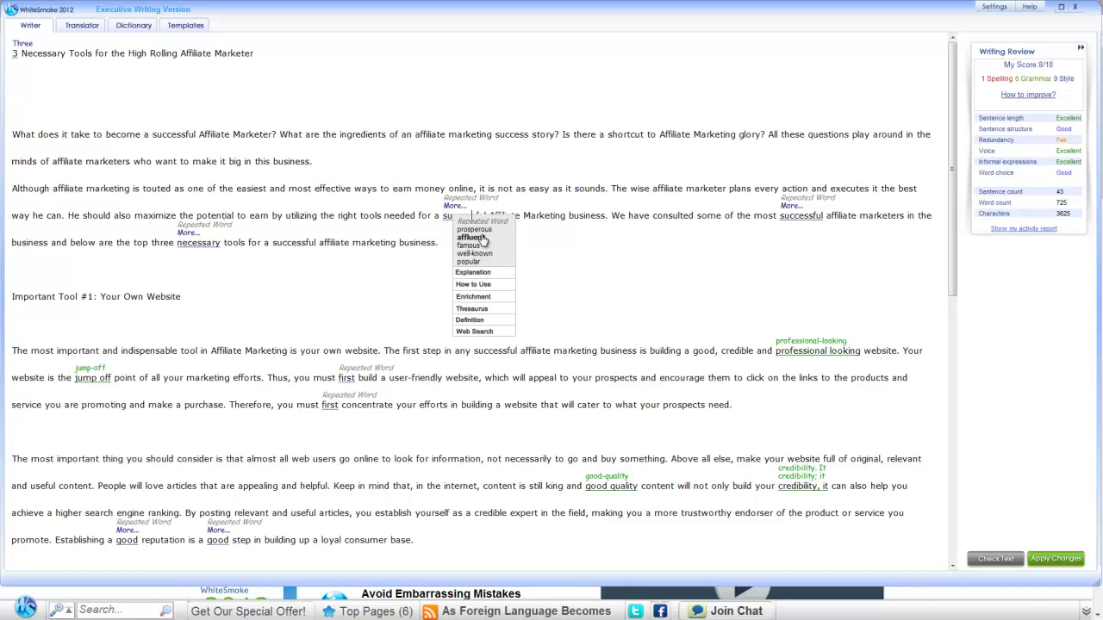
click(475, 229)
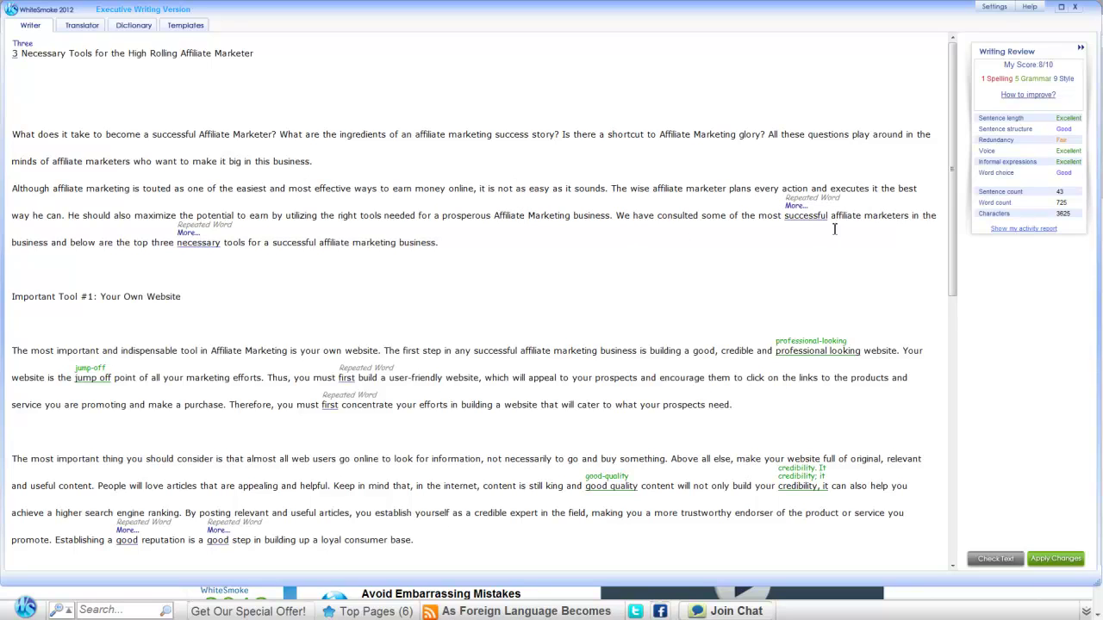
Recheck, change the repeated 'successful' to 'well-known', then check the article again.
click(997, 559)
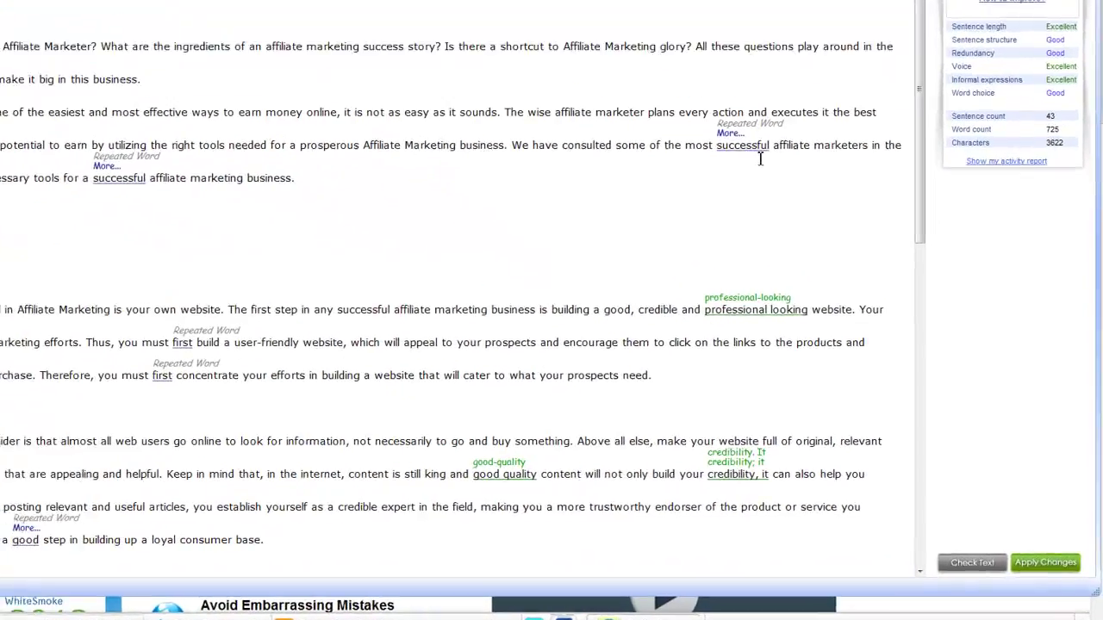
click(804, 220)
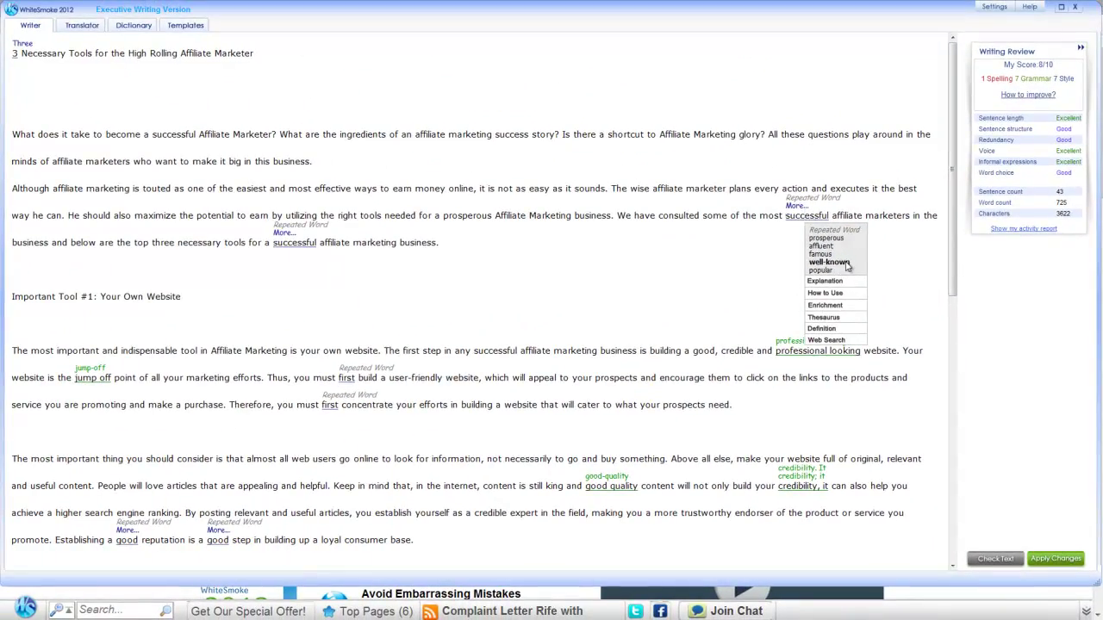
click(840, 263)
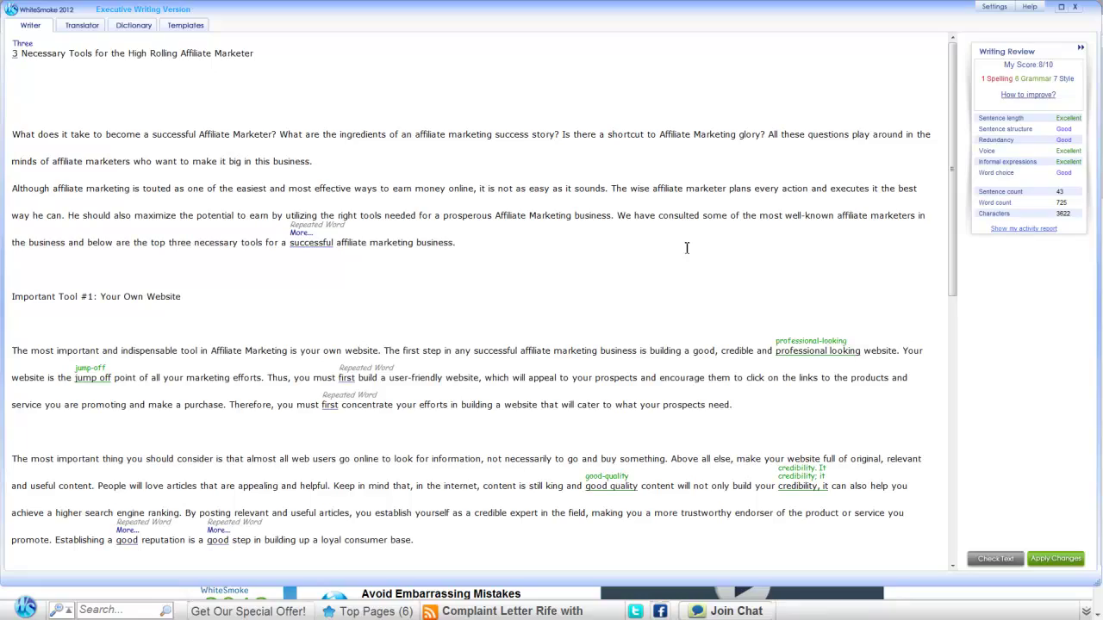
click(995, 559)
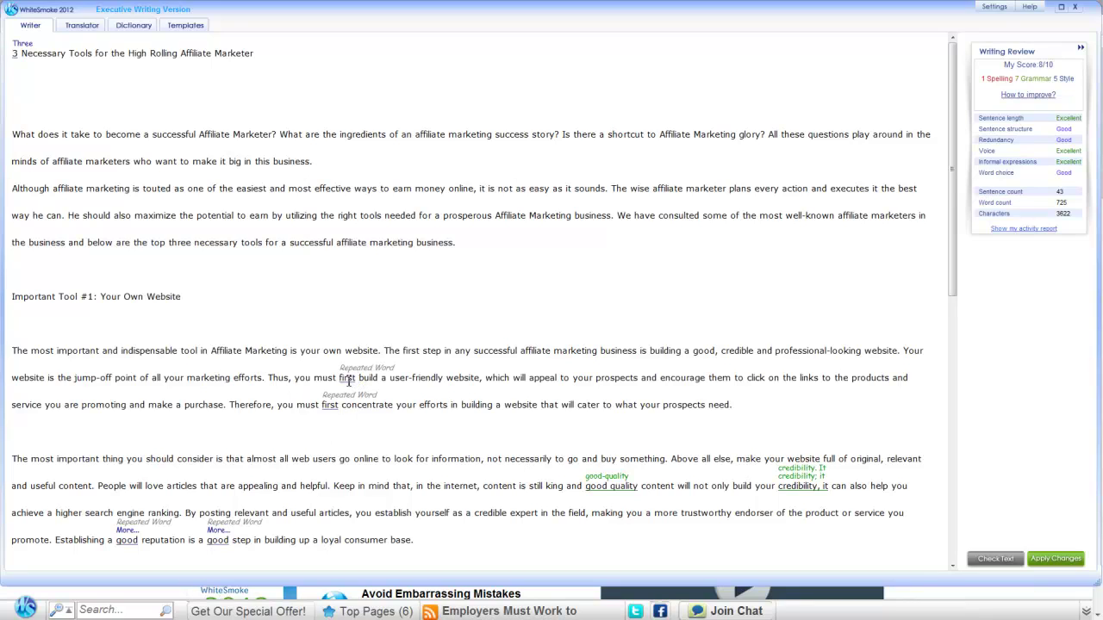
Swap the repeated 'first' for 'preliminary' using the Thesaurus, then recheck.
click(347, 378)
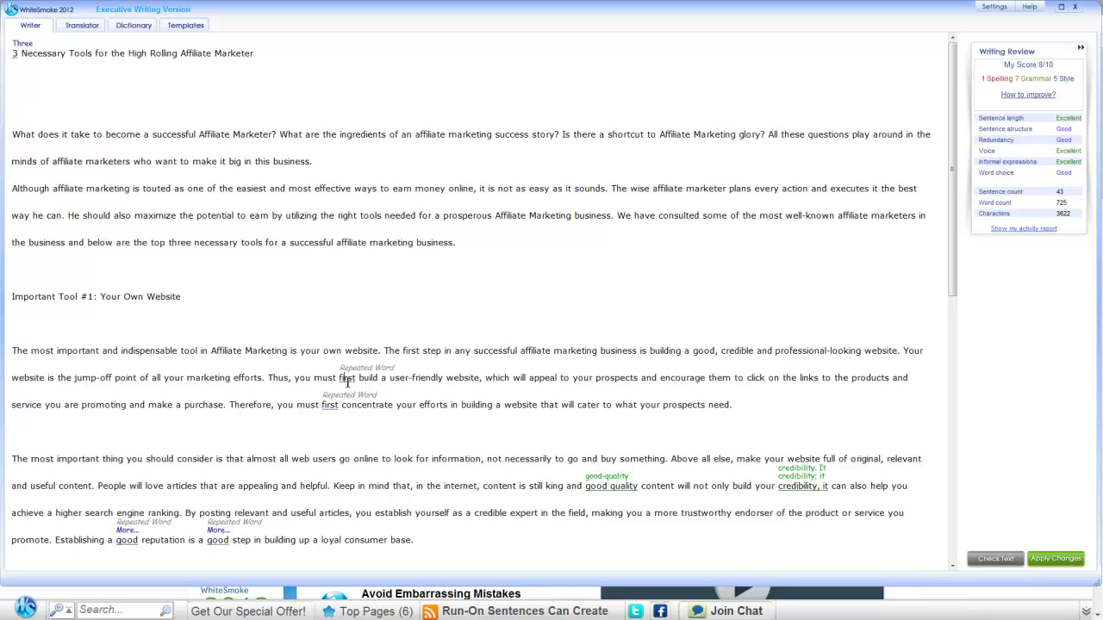
click(348, 381)
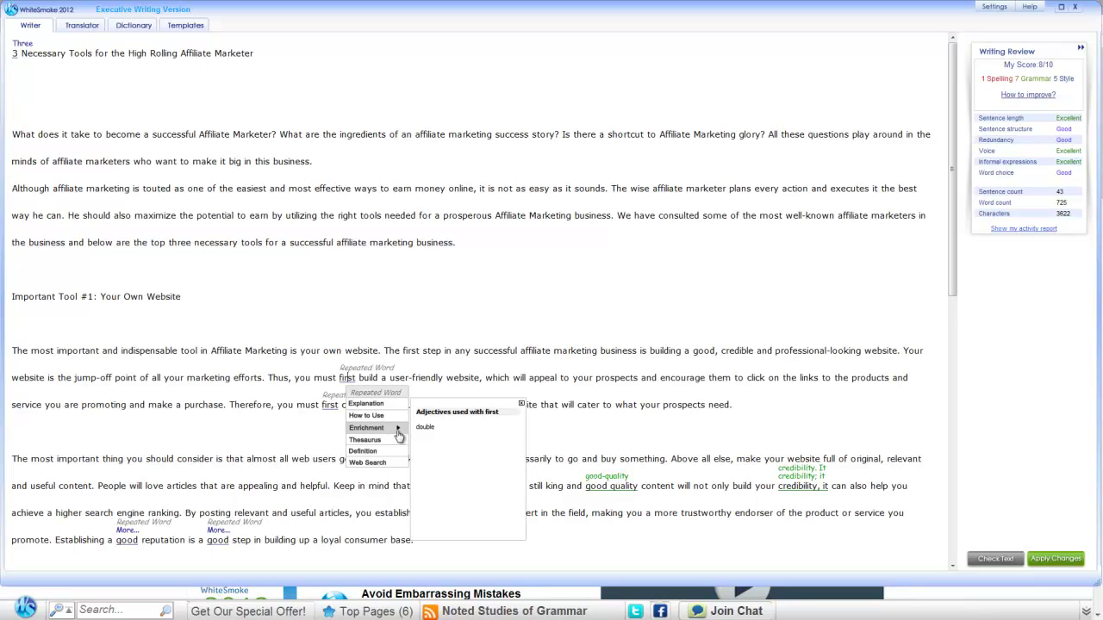
mouse_move(370, 440)
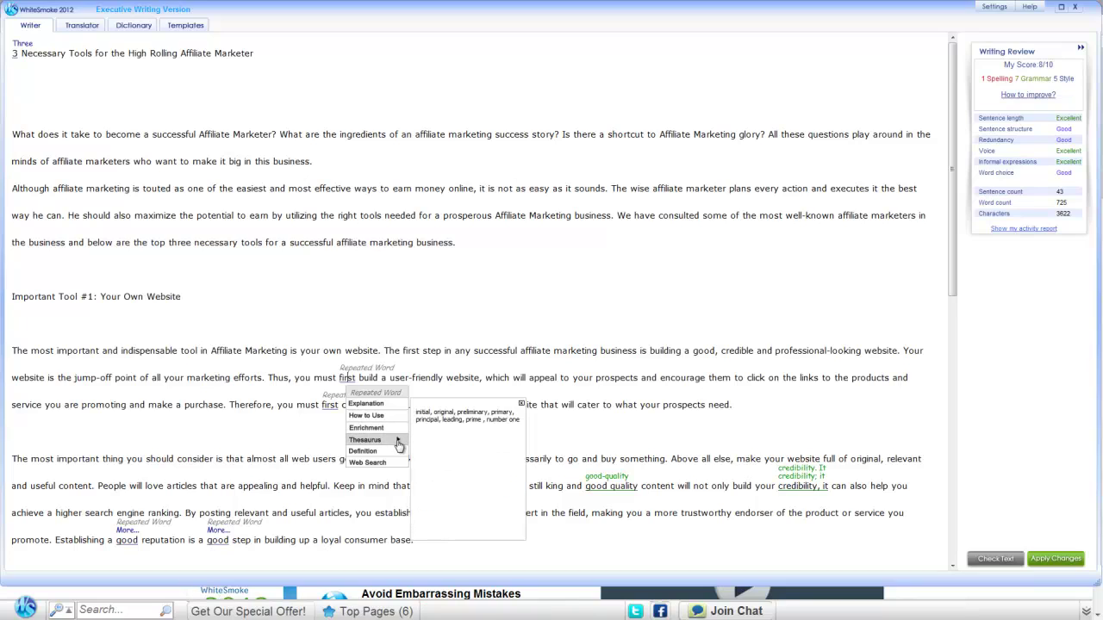
click(470, 413)
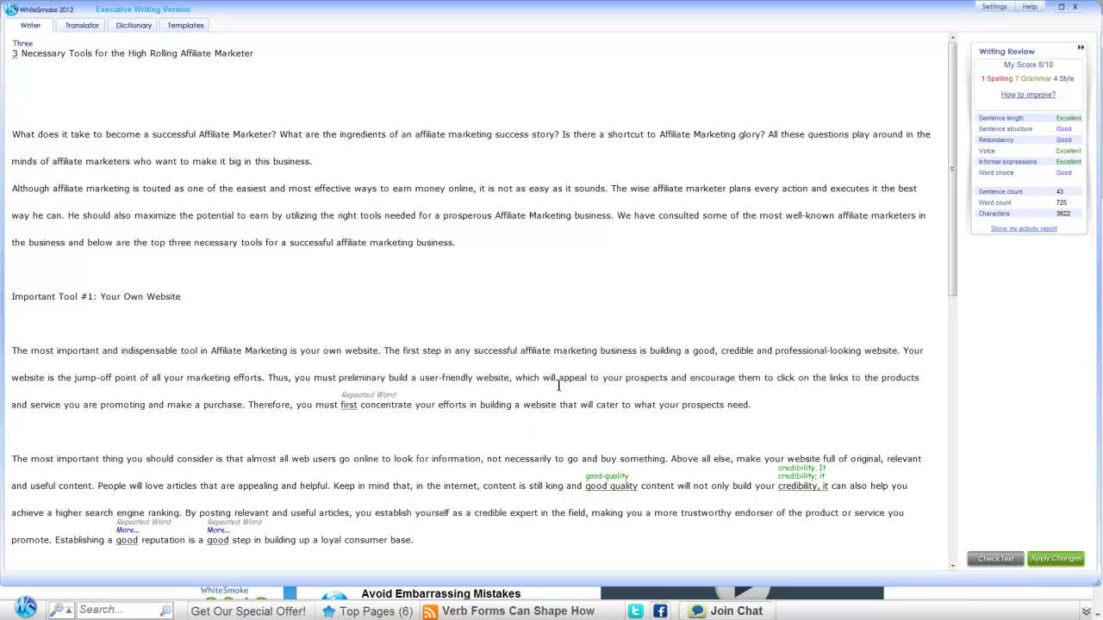
click(1008, 560)
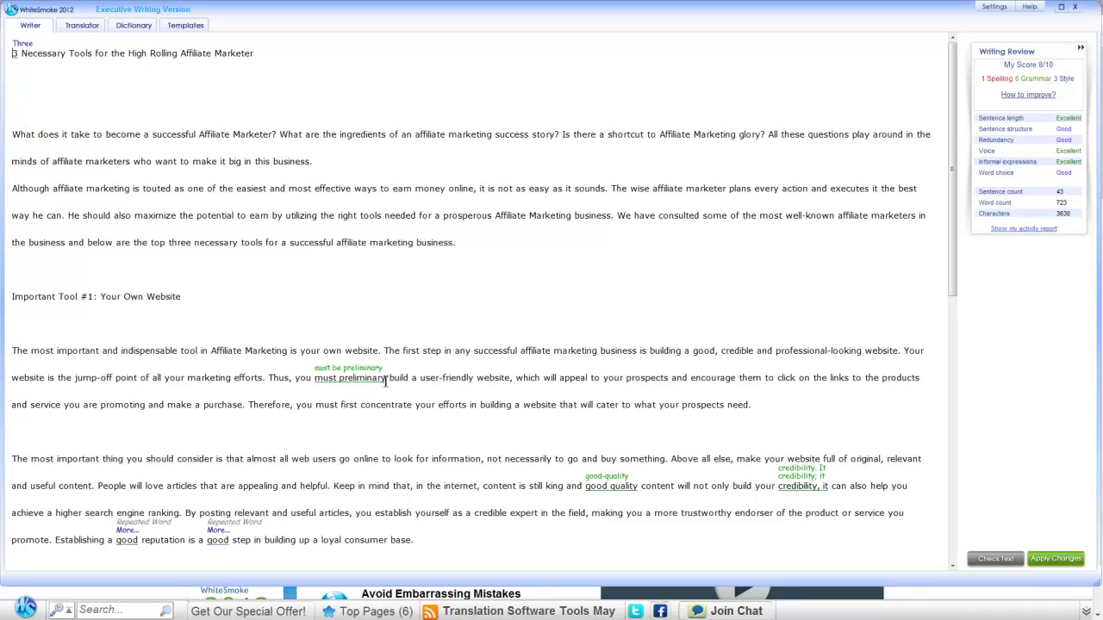
Replace 'preliminary' with 'firstly', accept the 'must, firstly,' commas, and recheck.
drag(384, 381, 337, 381)
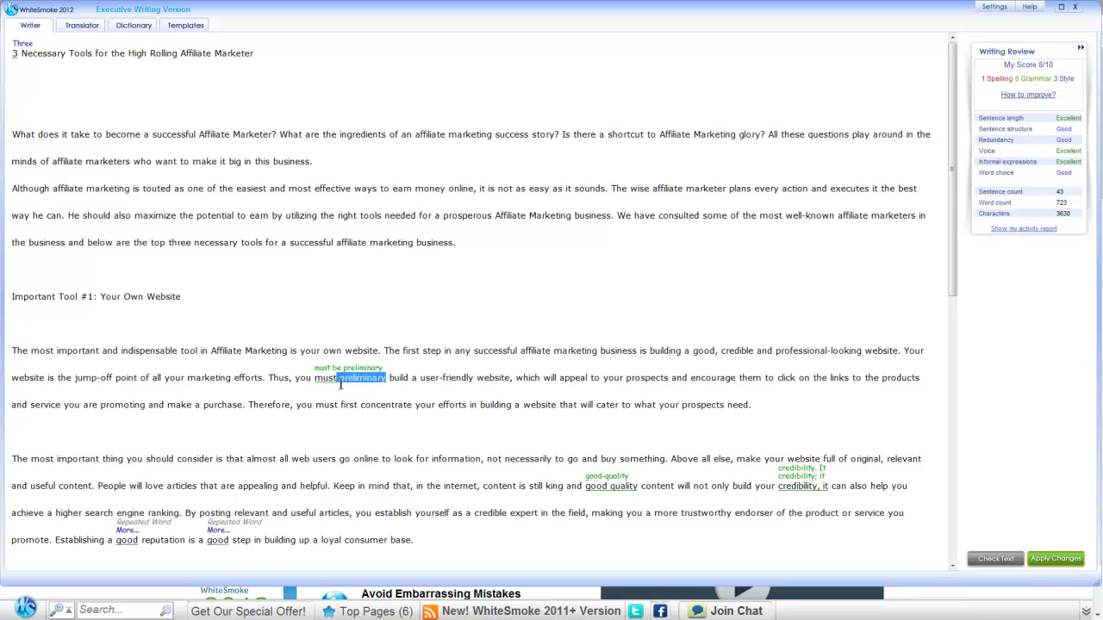
text(firstly)
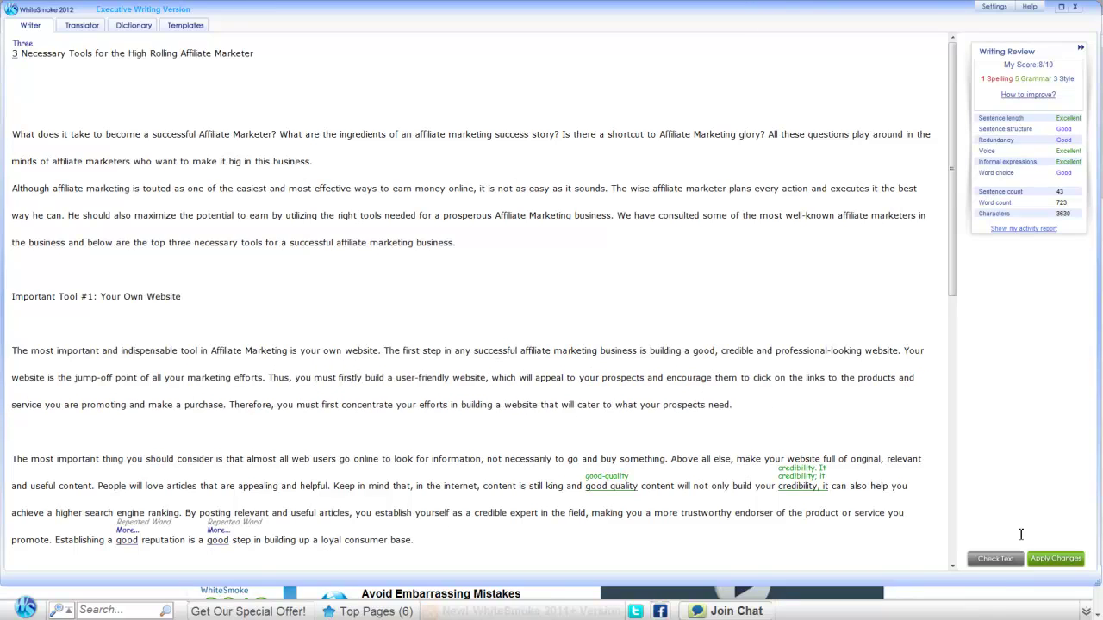
click(999, 560)
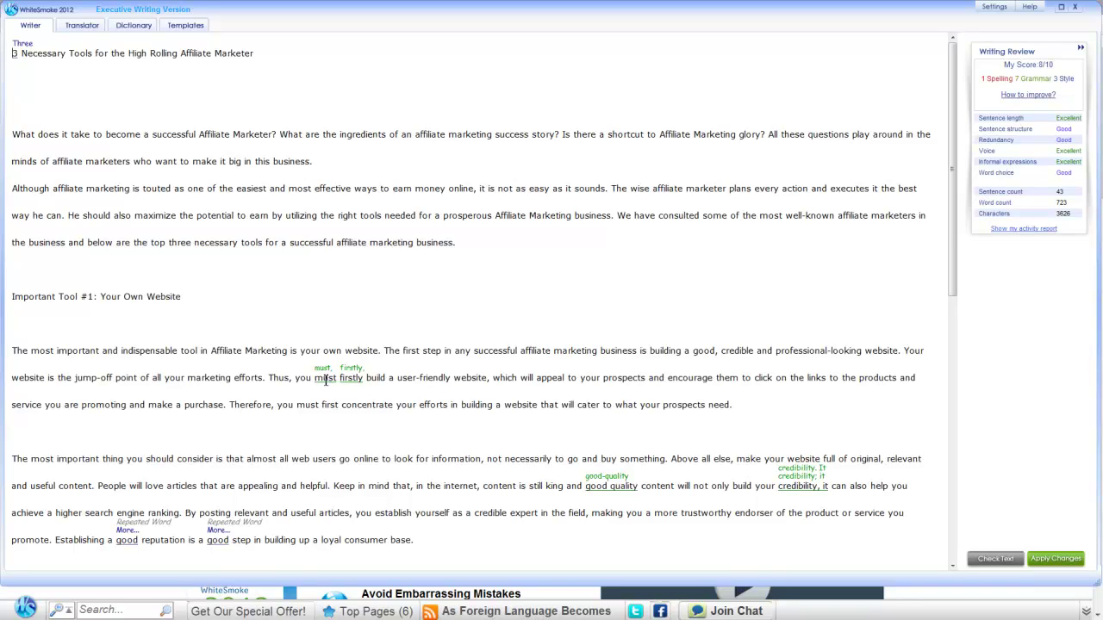
click(326, 380)
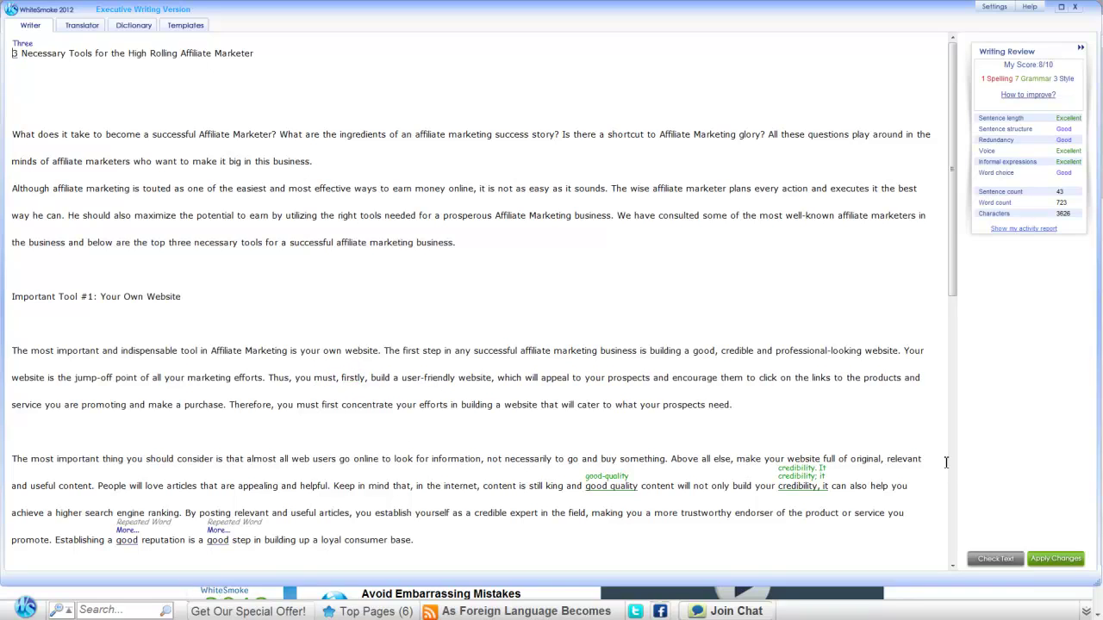
click(995, 558)
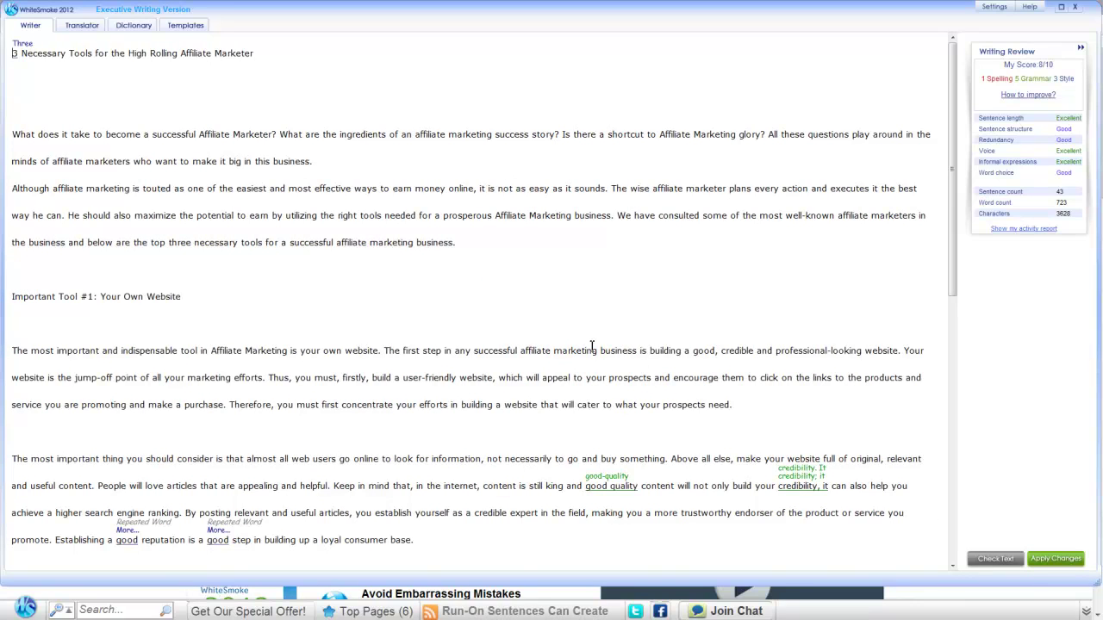
Accept the 'good-quality' hyphenation and the sentence split at 'credibility. It'.
scroll(595, 349, down, 1)
scroll(598, 353, down, 1)
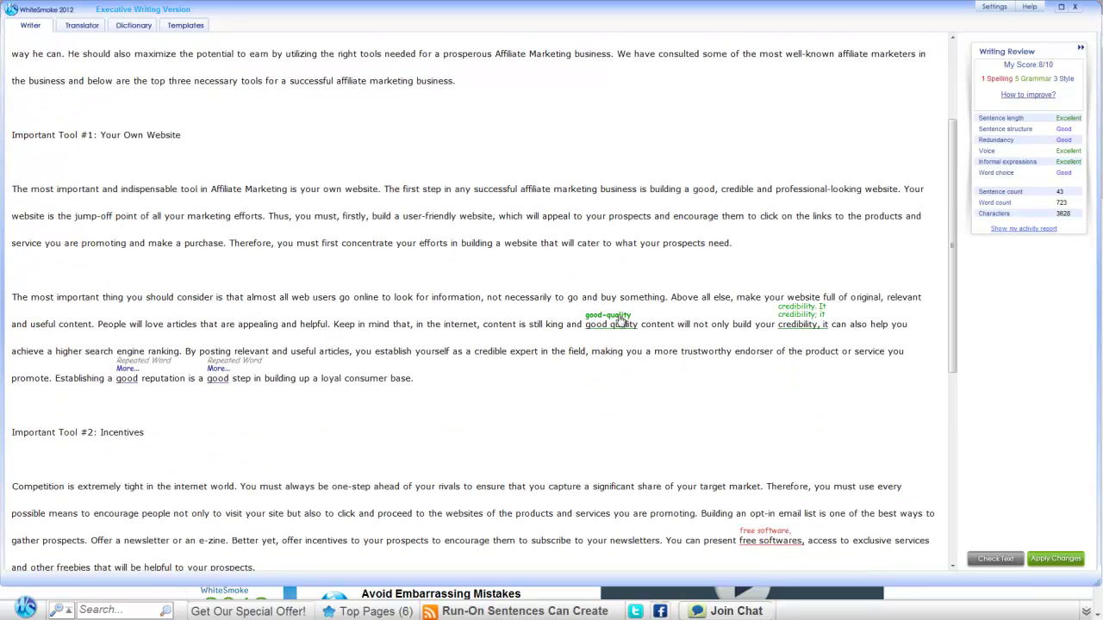
click(607, 315)
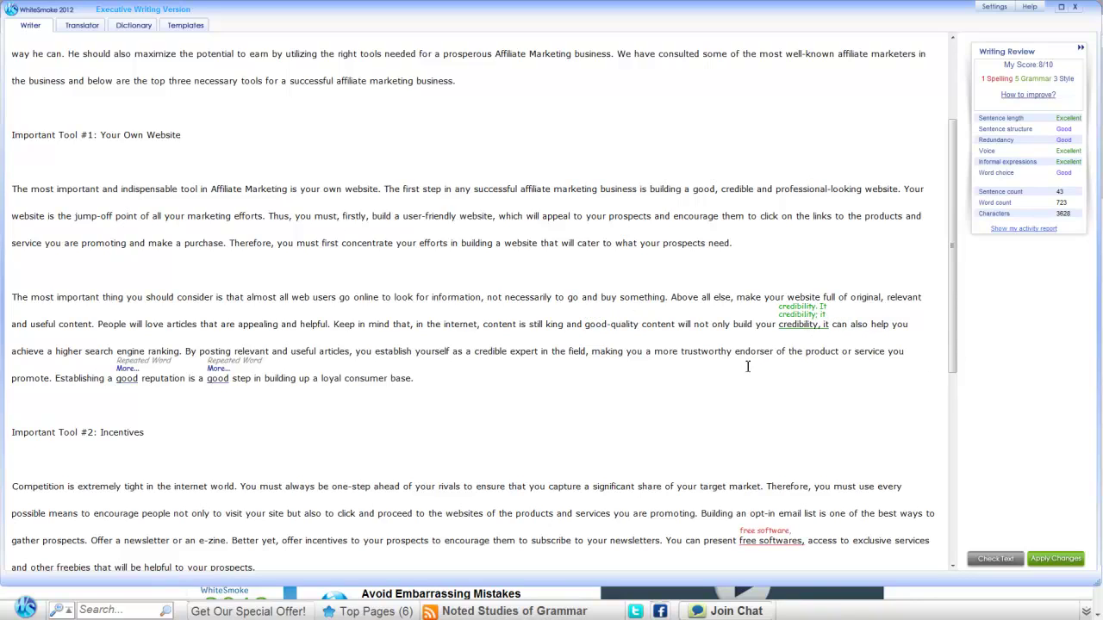
click(816, 311)
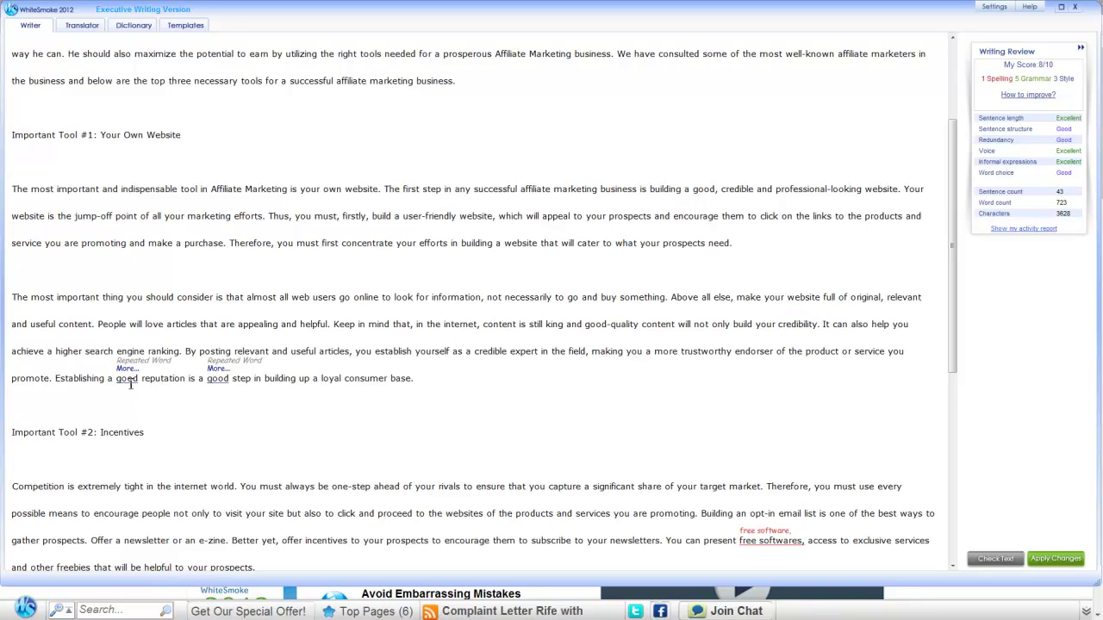
Swap 'good' for 'excellent' in 'Establishing a good reputation'.
scroll(131, 385, down, 3)
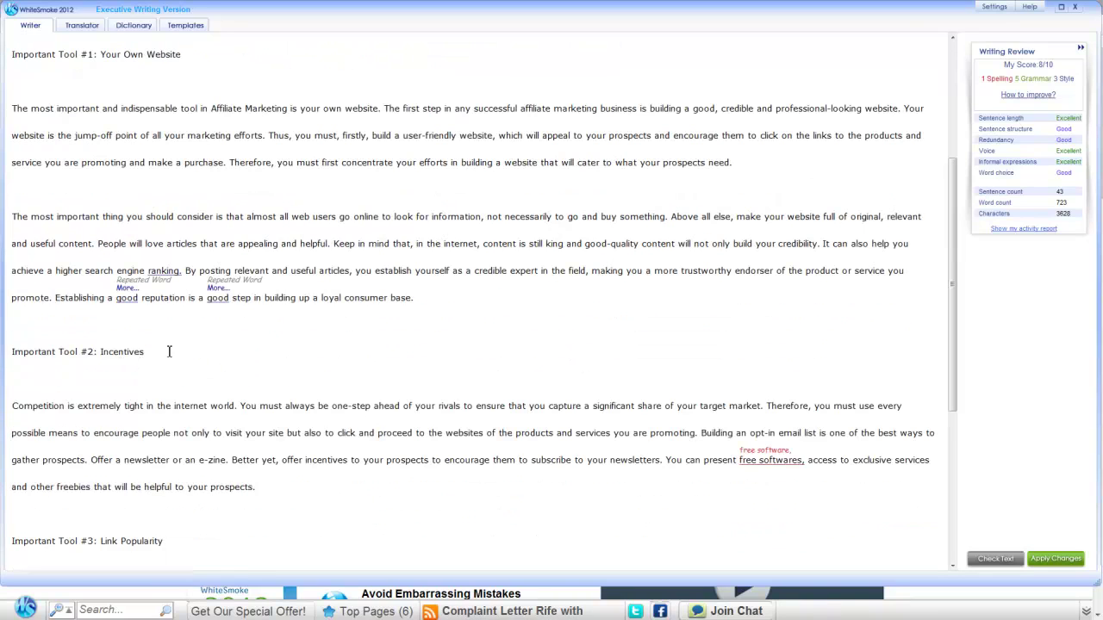
click(135, 299)
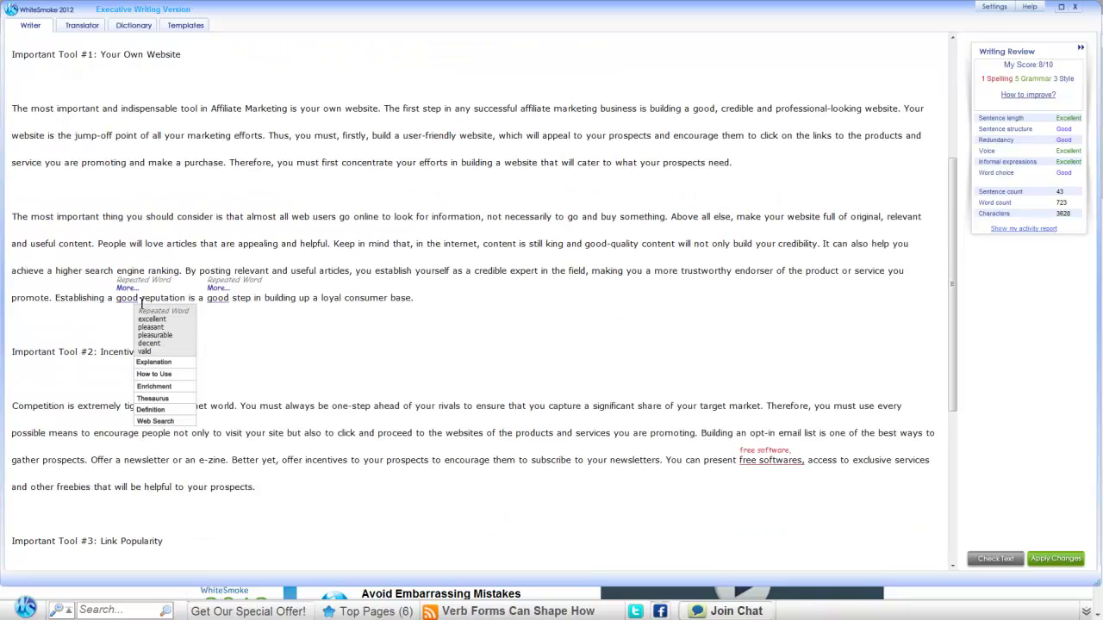
click(151, 319)
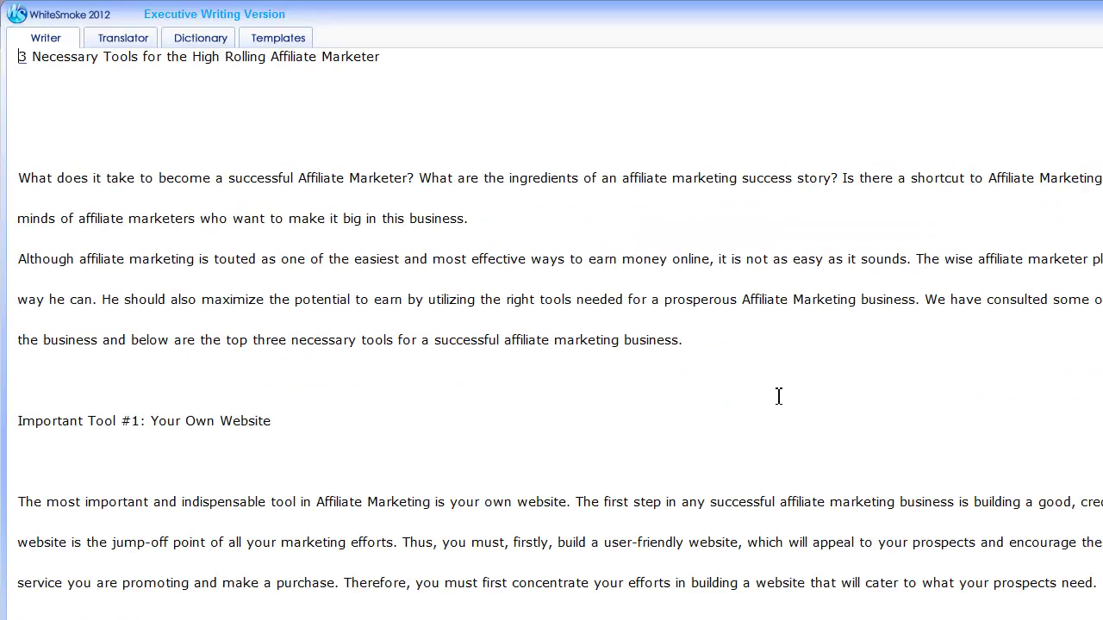
scroll(679, 367, down, 2)
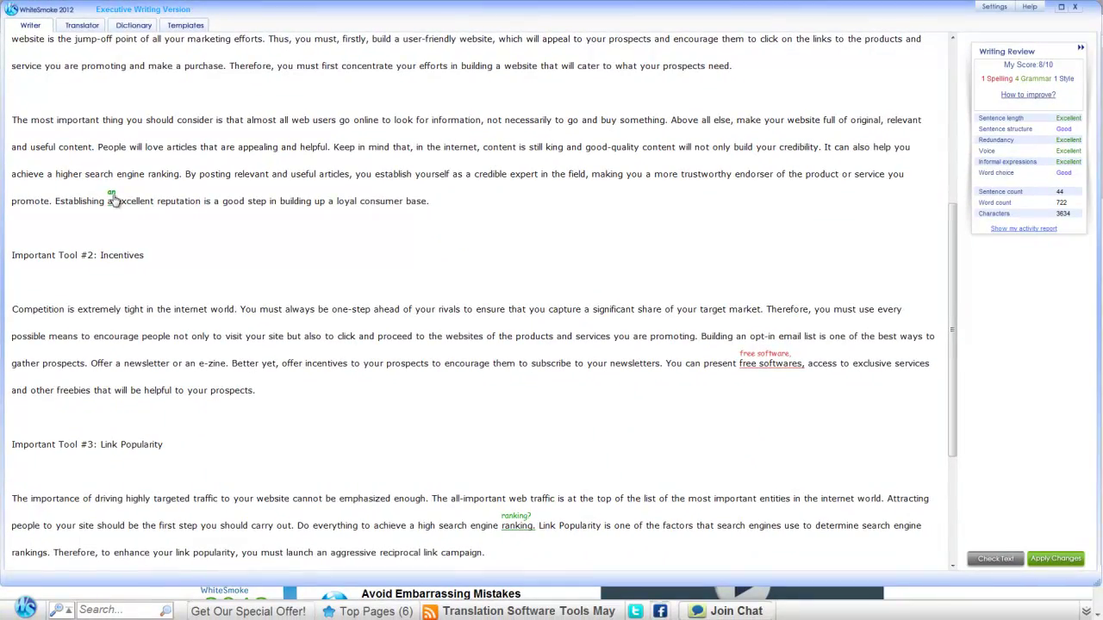
Apply the 'an excellent', 'free software' and 'ranking?' corrections.
click(112, 199)
scroll(722, 270, down, 3)
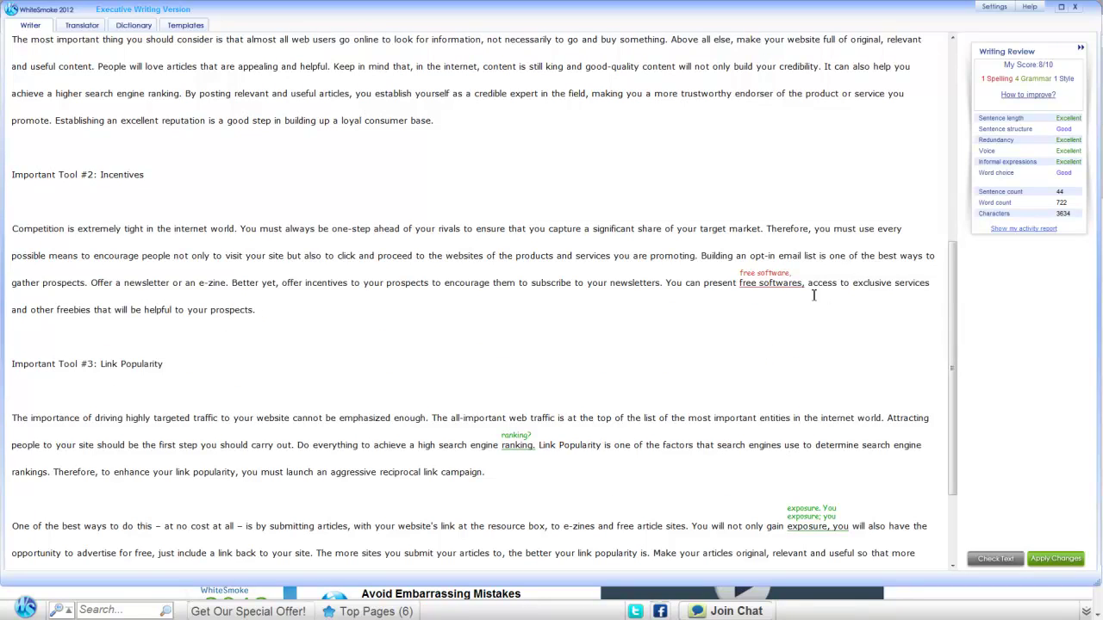
click(784, 284)
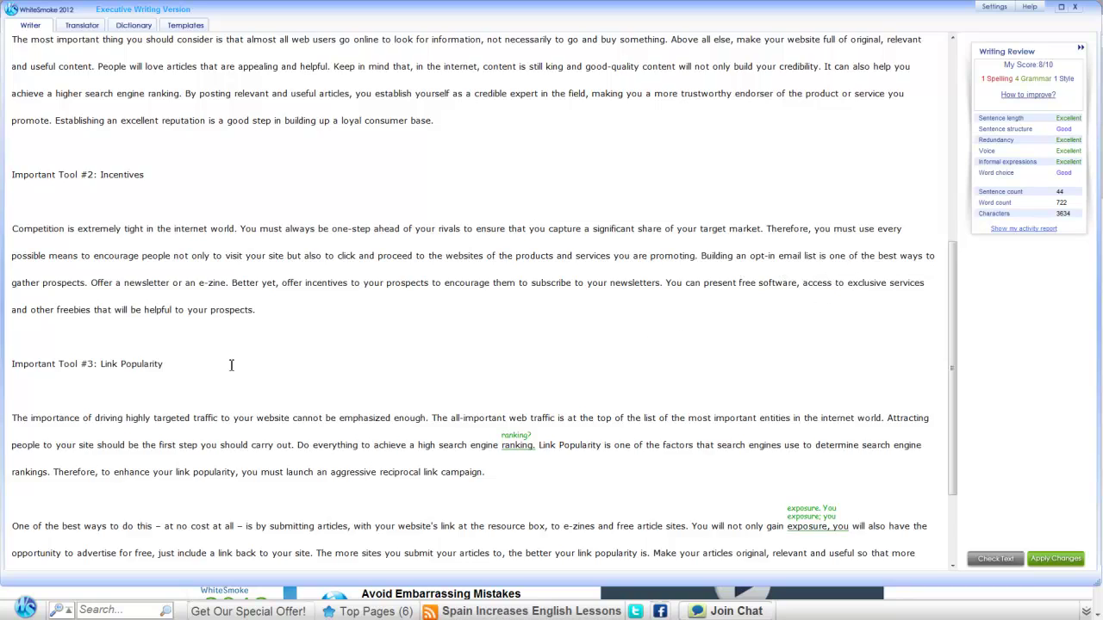
scroll(539, 407, down, 3)
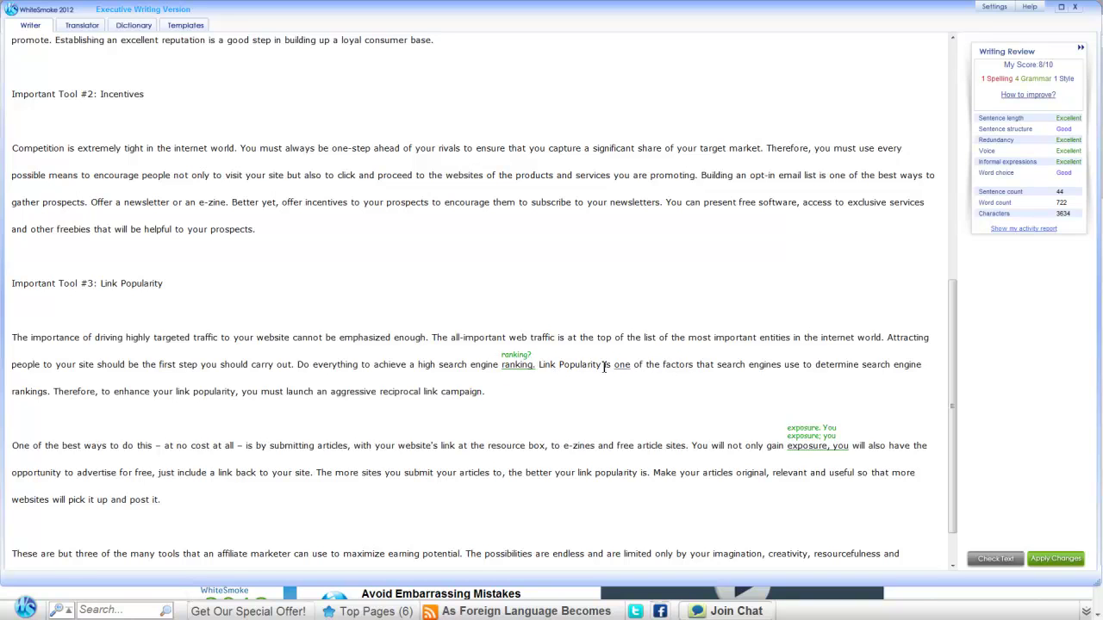
click(517, 355)
scroll(690, 439, down, 1)
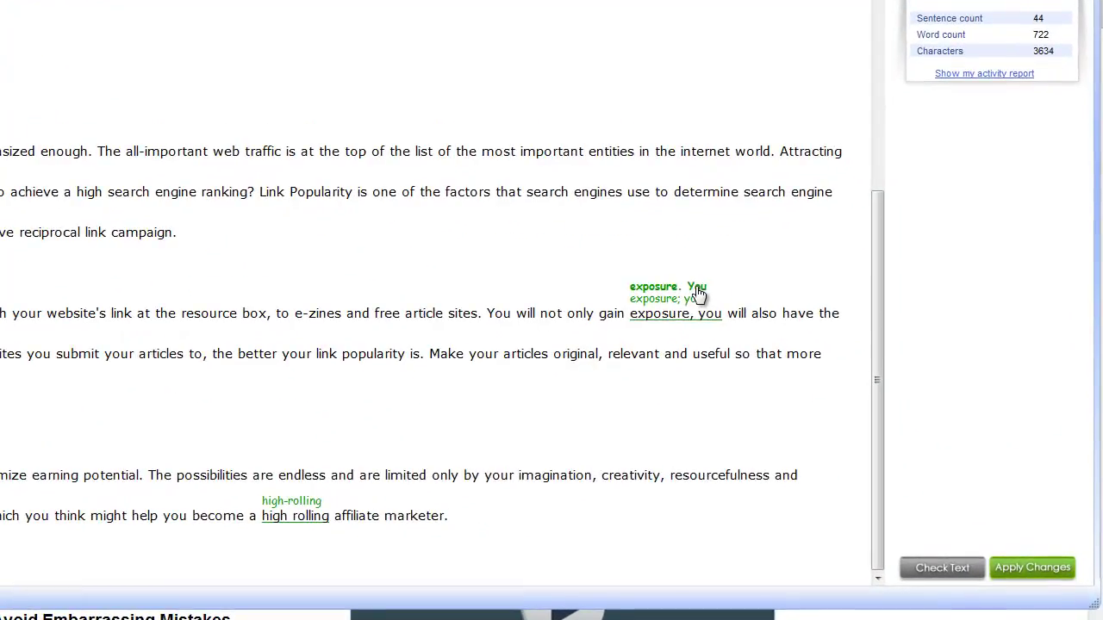
Join the exposure sentences with a comma and a lowercase 'you'.
click(698, 290)
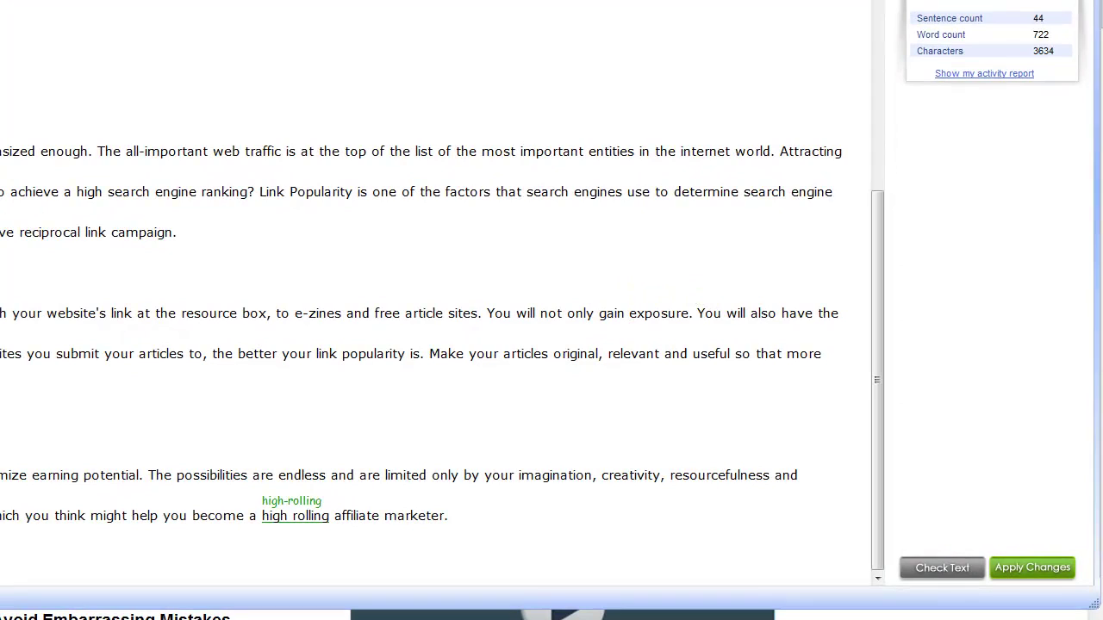
click(696, 313)
key(BackSpace)
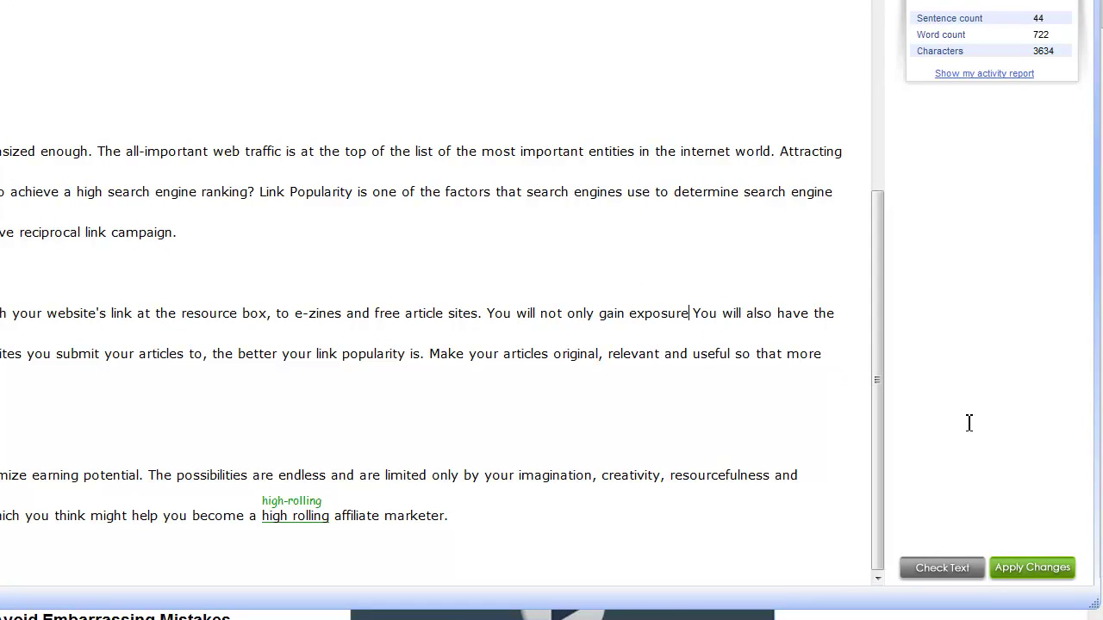
text(,)
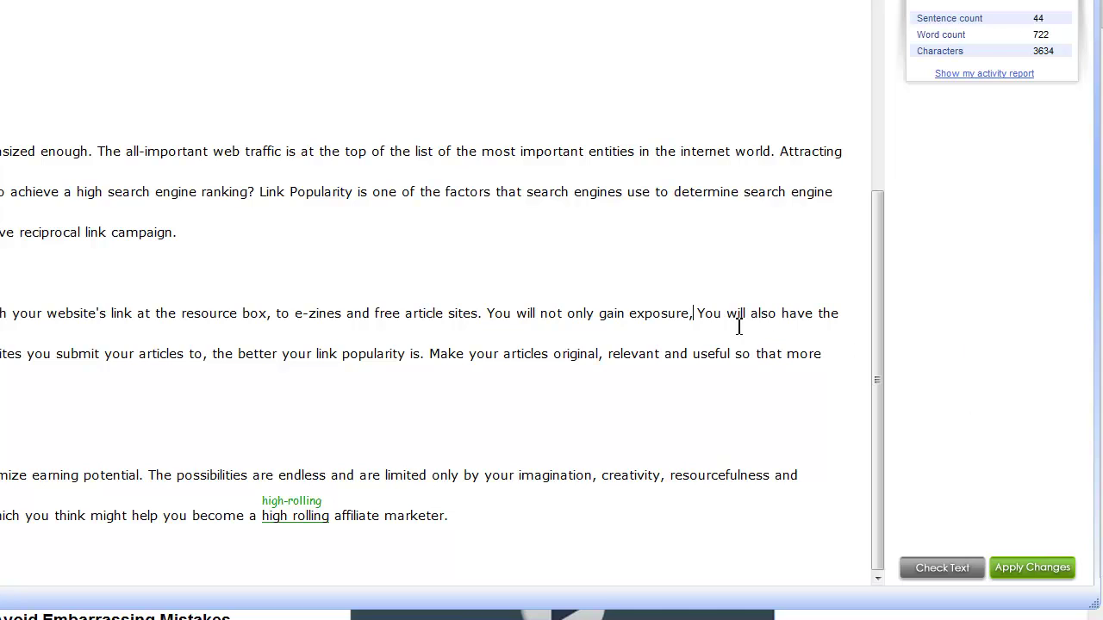
key(BackSpace)
text(y)
Recheck the article and hyphenate 'high-rolling' in the closing line.
click(940, 566)
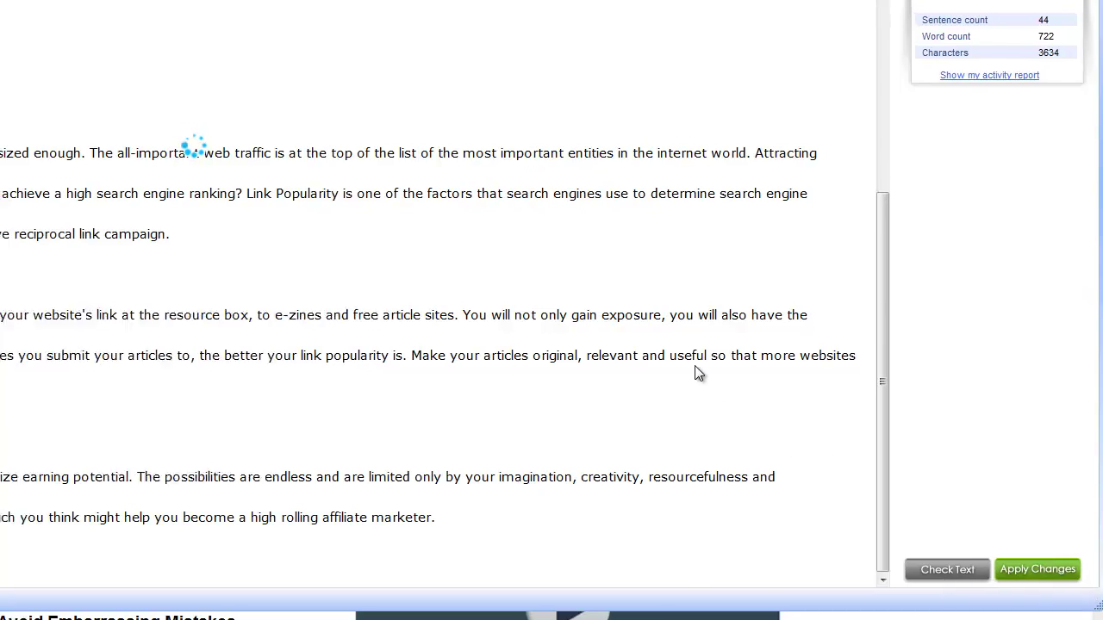
scroll(551, 345, down, 4)
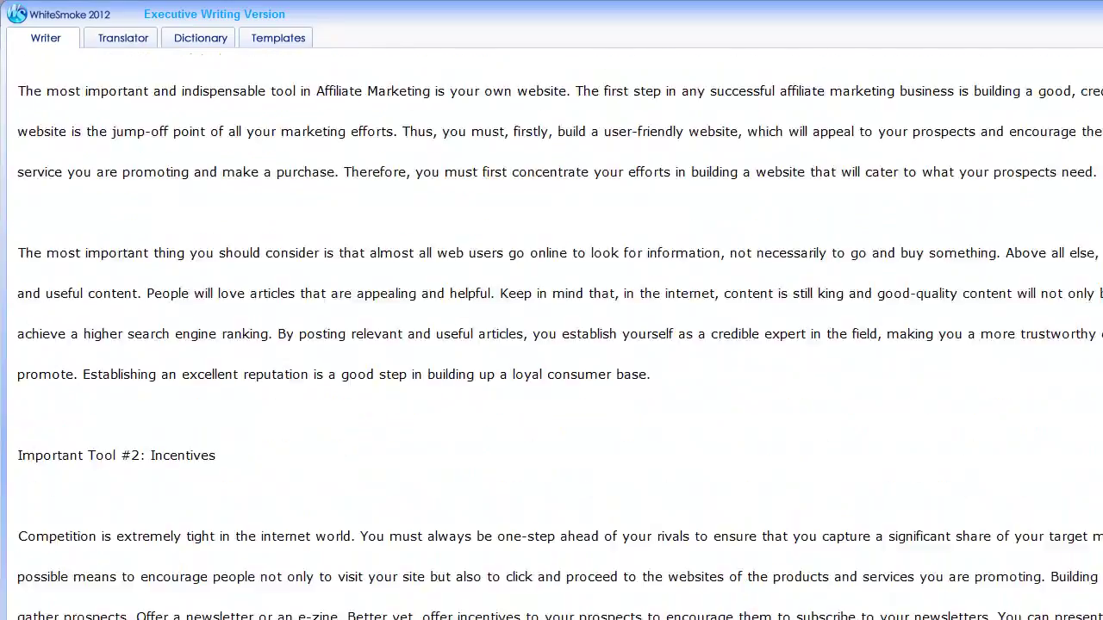
scroll(551, 344, down, 3)
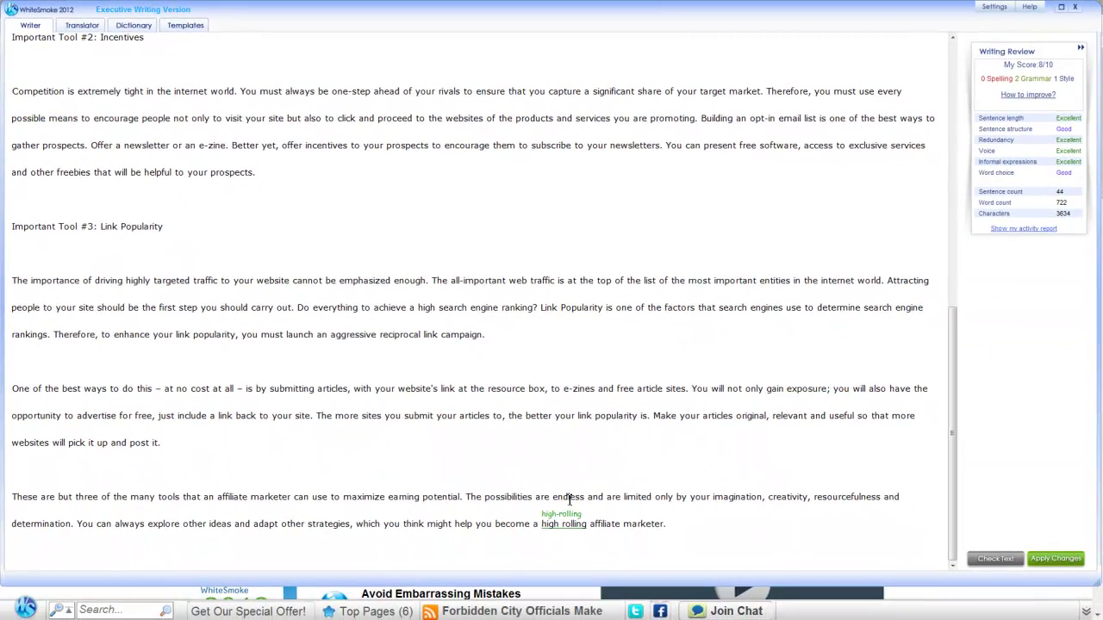
click(562, 524)
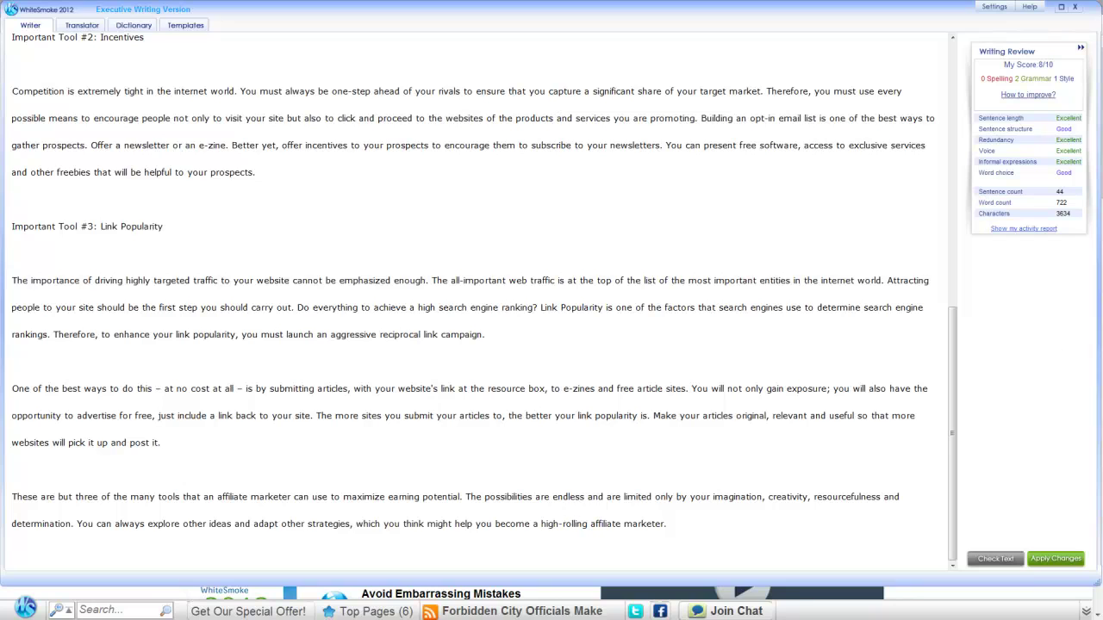
Recheck the article and change 'earn money online' to 'earn coin online' using the Thesaurus.
click(997, 559)
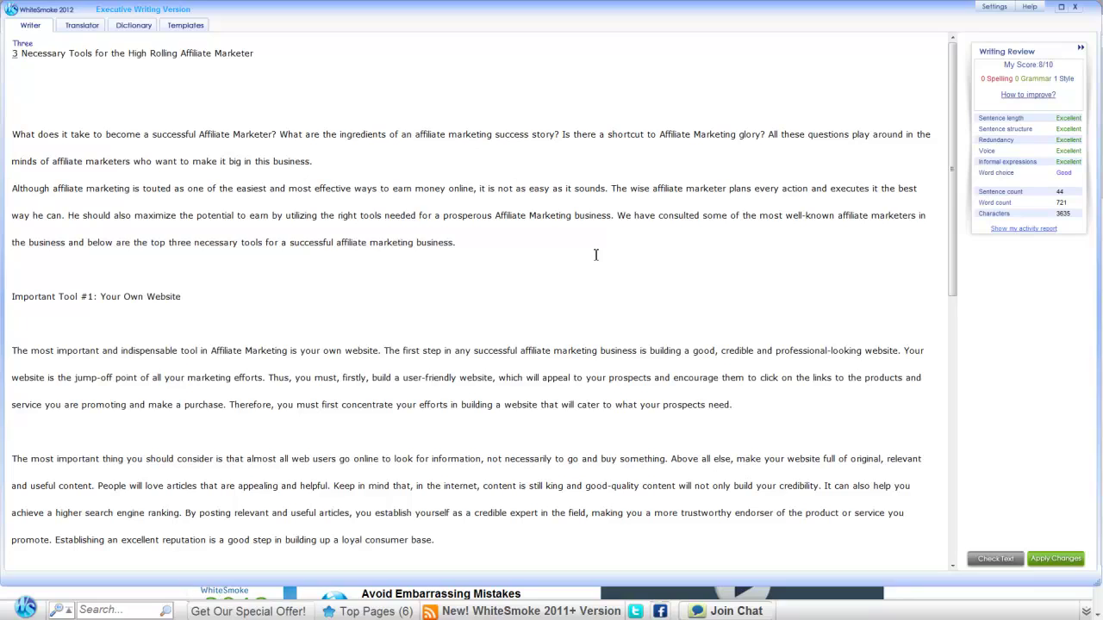
click(424, 189)
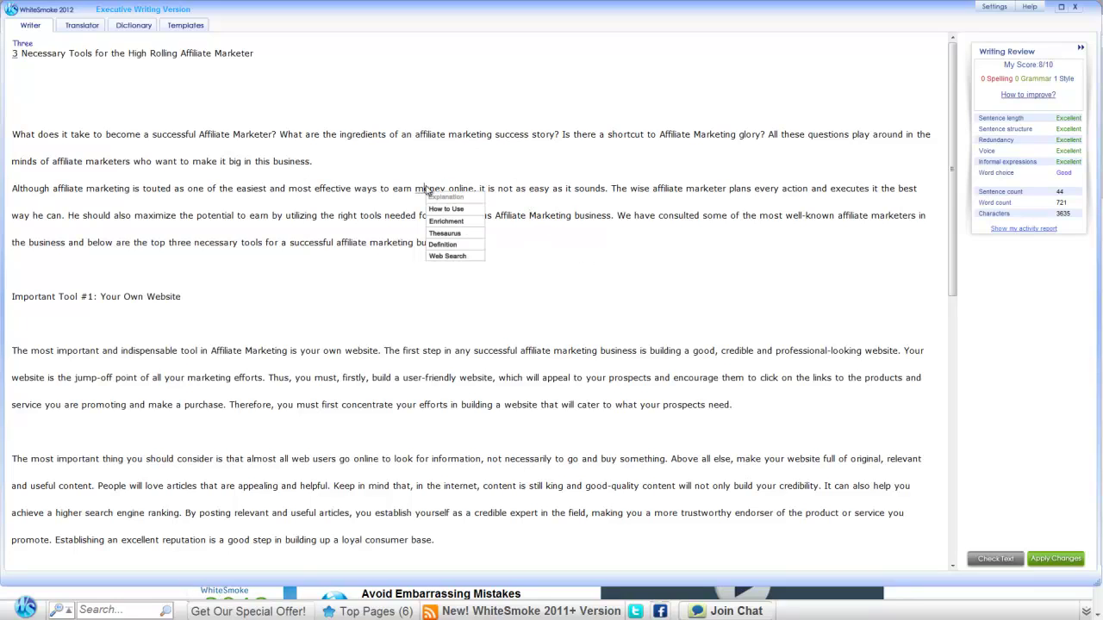
click(446, 221)
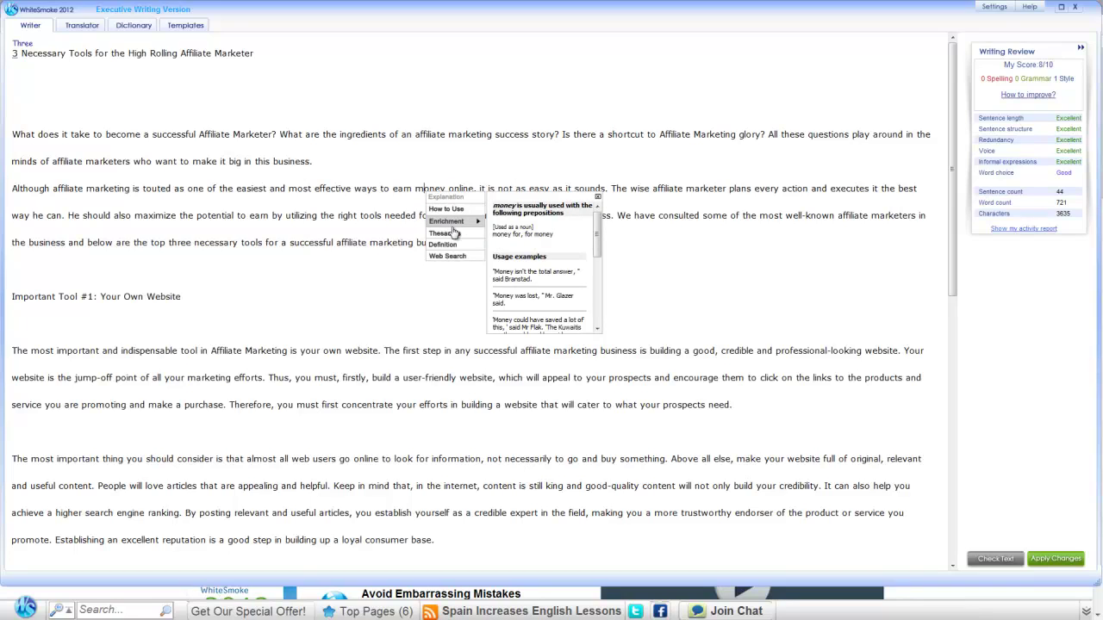
click(454, 233)
click(485, 235)
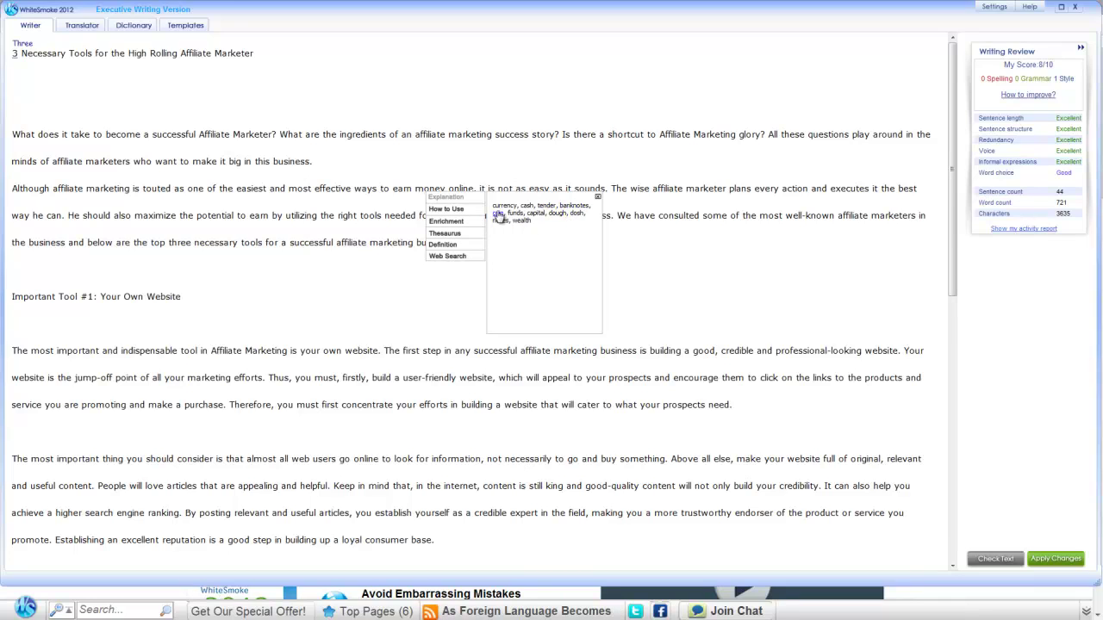
click(500, 215)
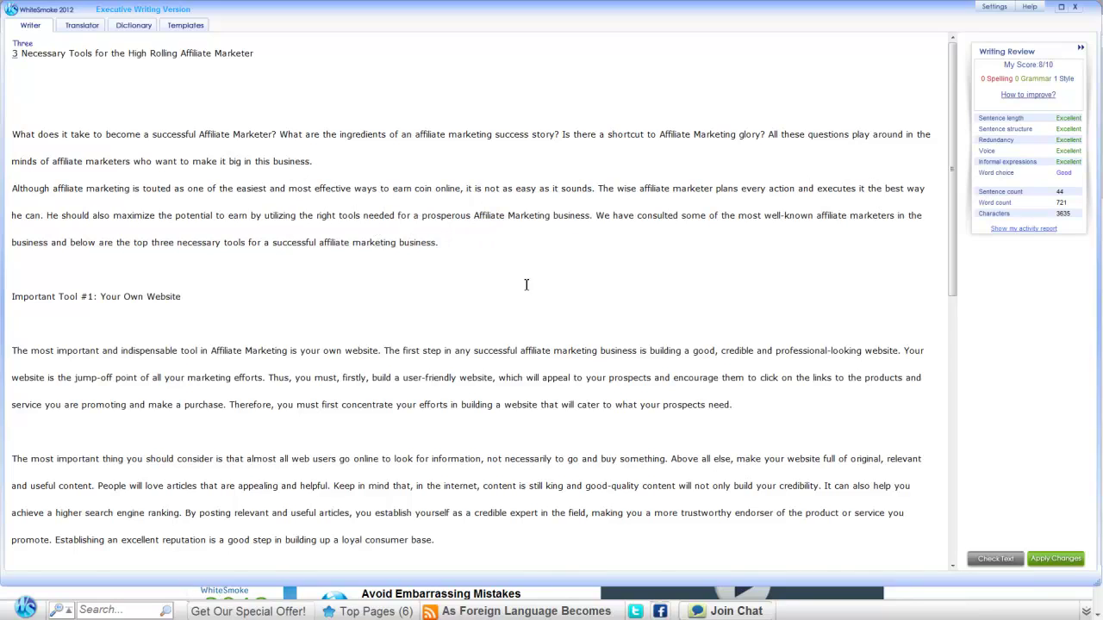
Change the title to 'Three Necessary Tools' and confirm zero spelling, grammar and style issues.
scroll(526, 284, down, 3)
scroll(635, 313, down, 4)
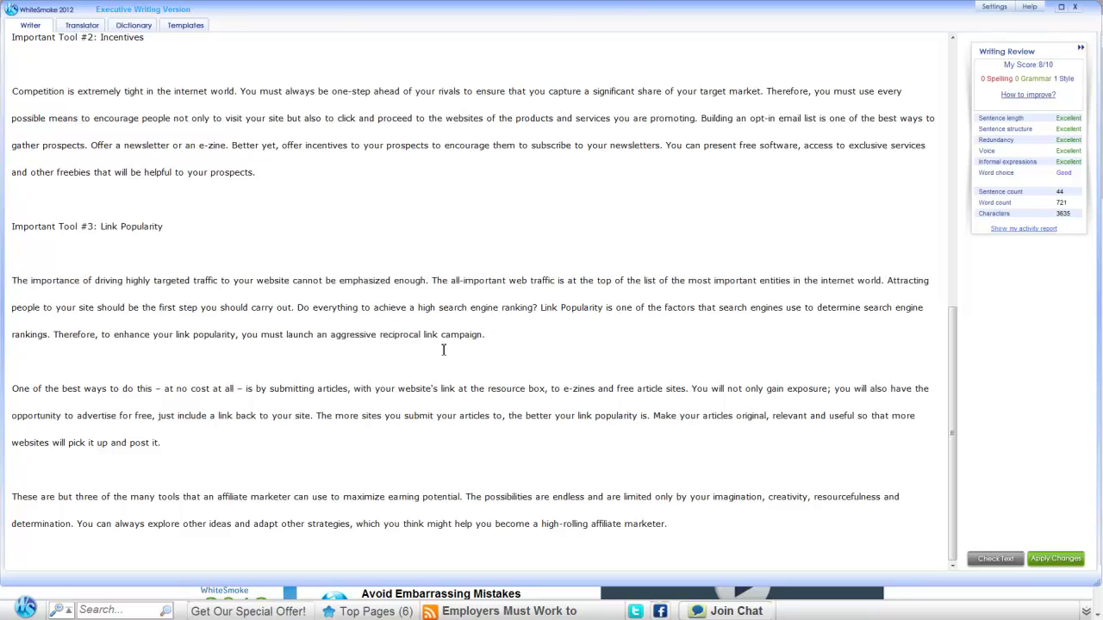
scroll(443, 349, up, 2)
scroll(492, 152, up, 7)
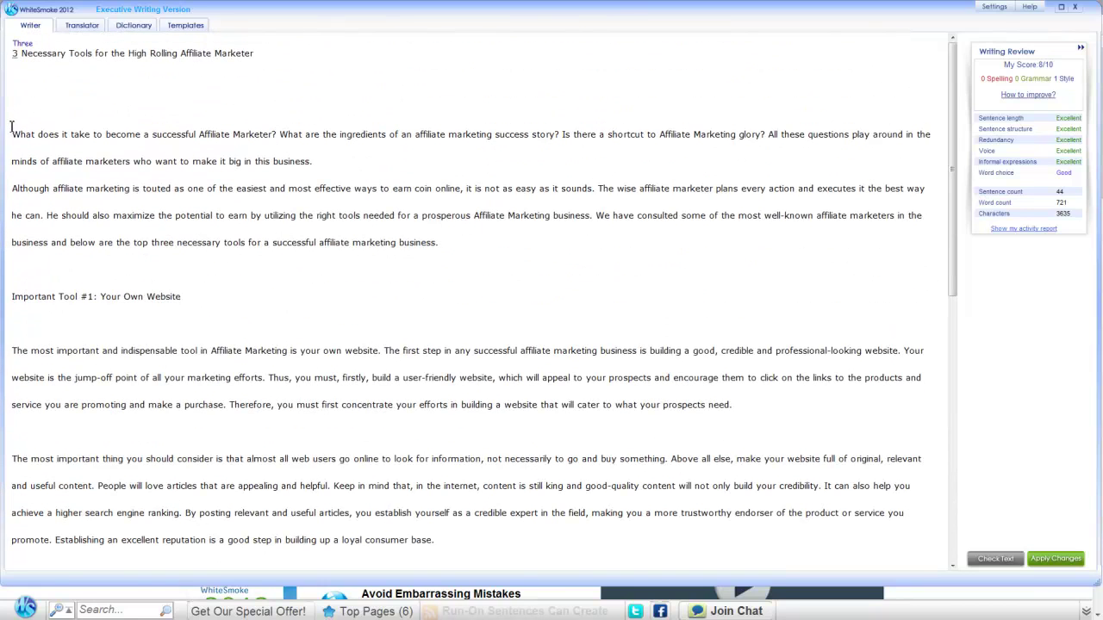
click(24, 44)
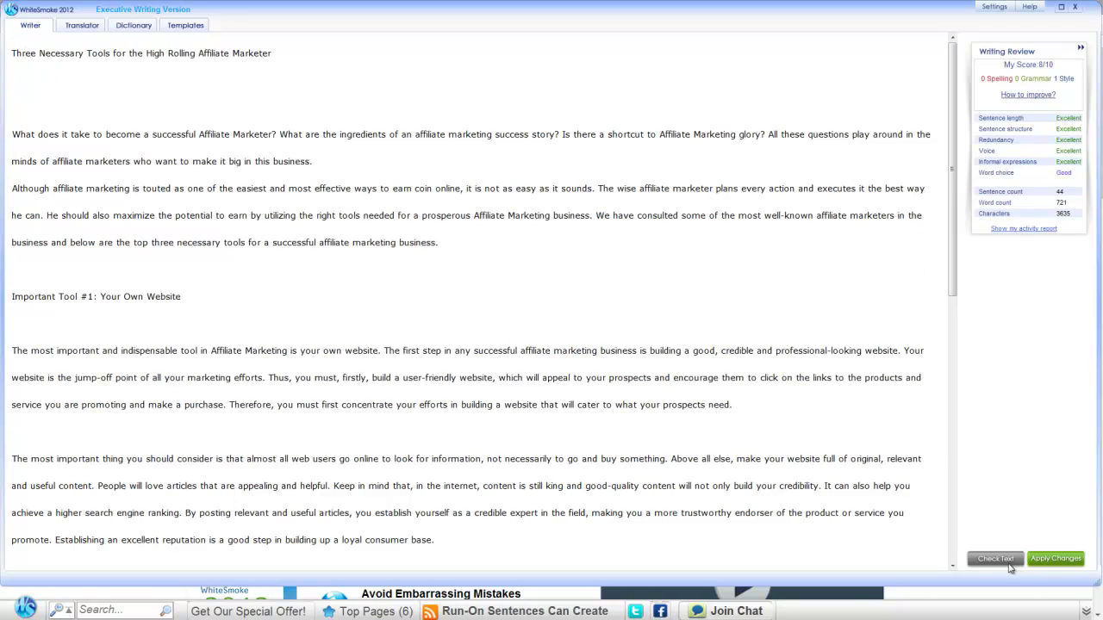
click(1011, 565)
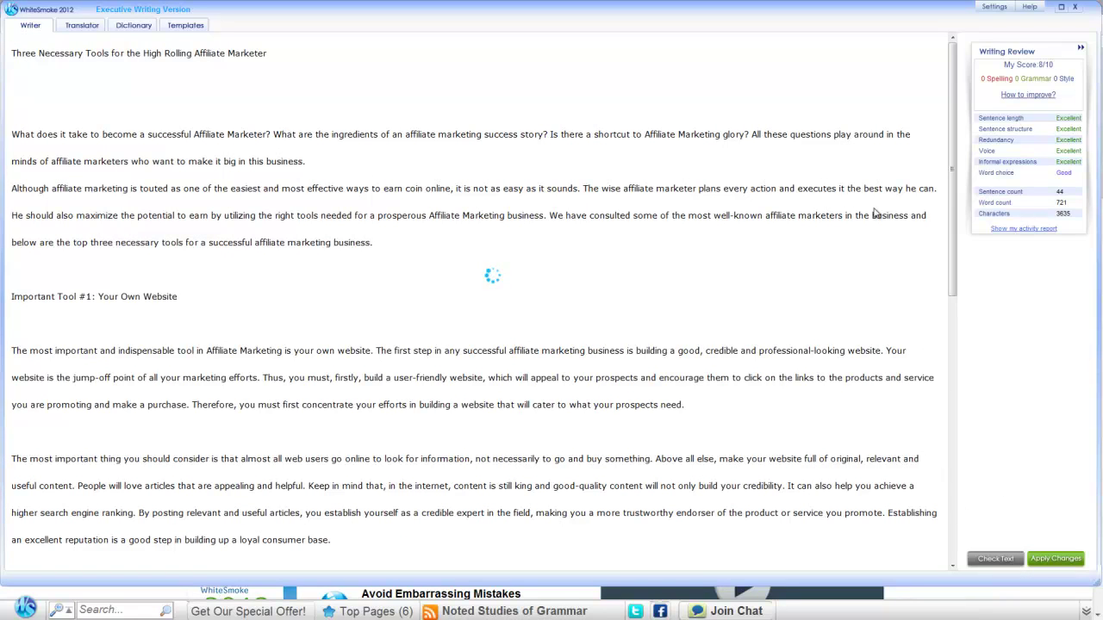